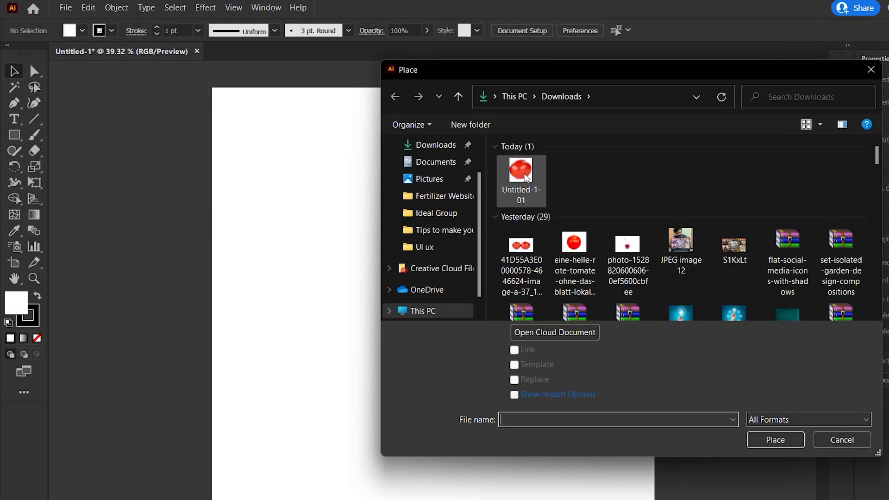
- Place the linked image Untitled-1-01 in the middle of the artboard at an enlarged size
left_click(518, 174)
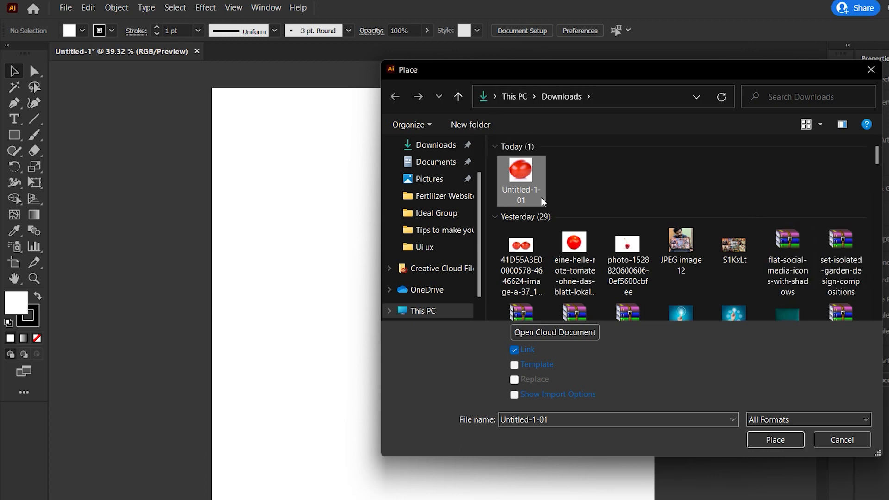
left_click(787, 446)
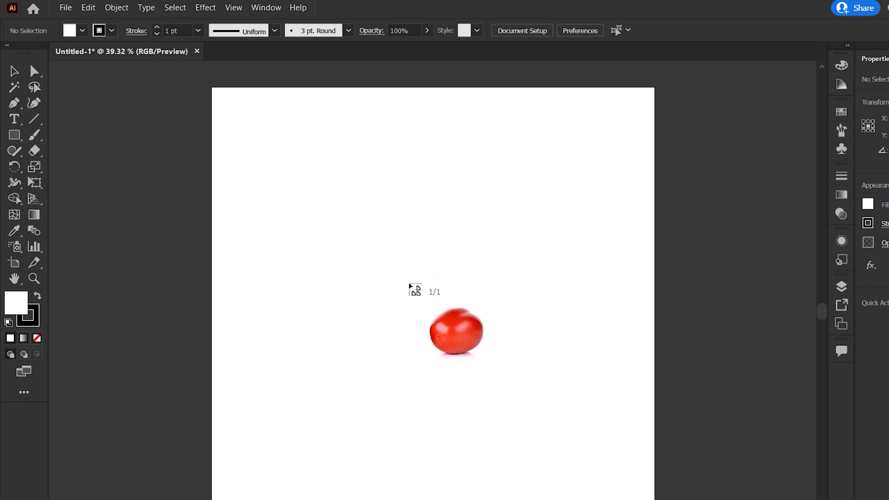
left_click(408, 284)
left_click_drag(451, 348, 430, 310)
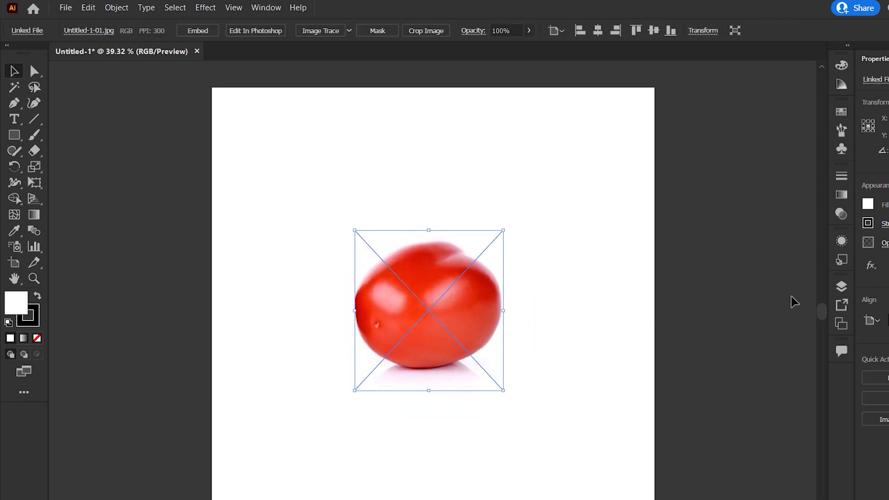
- Add a new layer above the tomato image and lock Layer 1
left_click(839, 290)
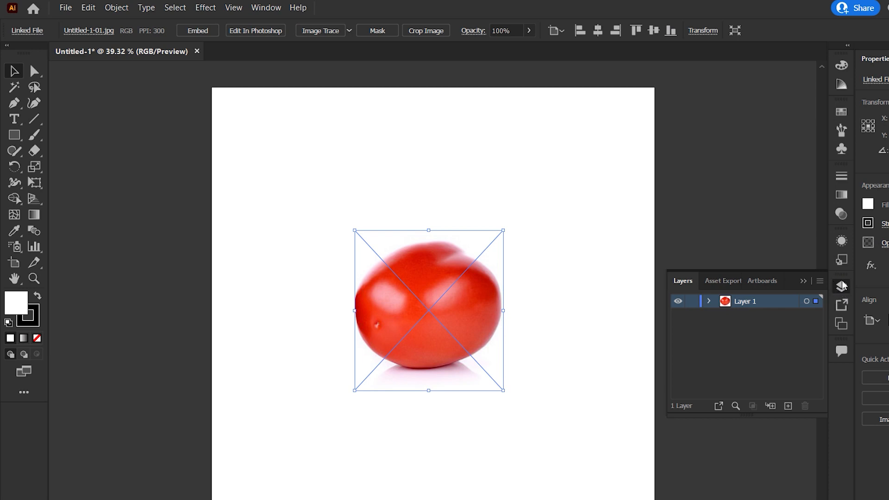
left_click(269, 10)
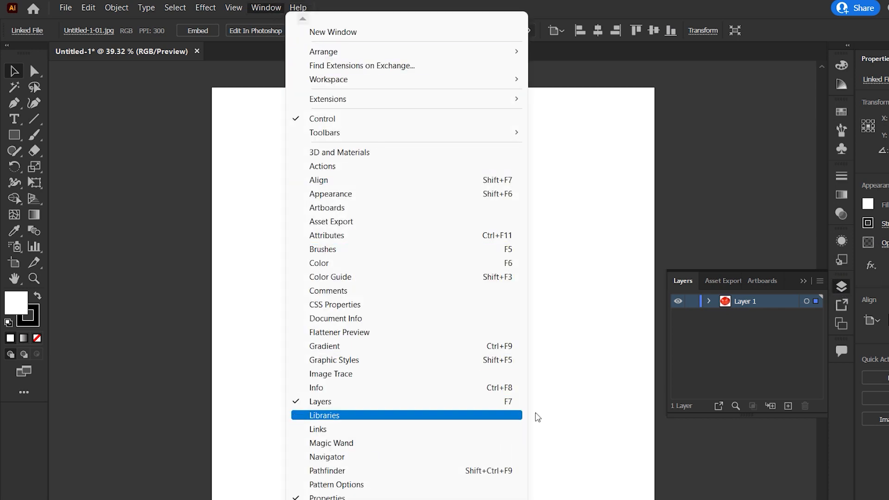
left_click(738, 360)
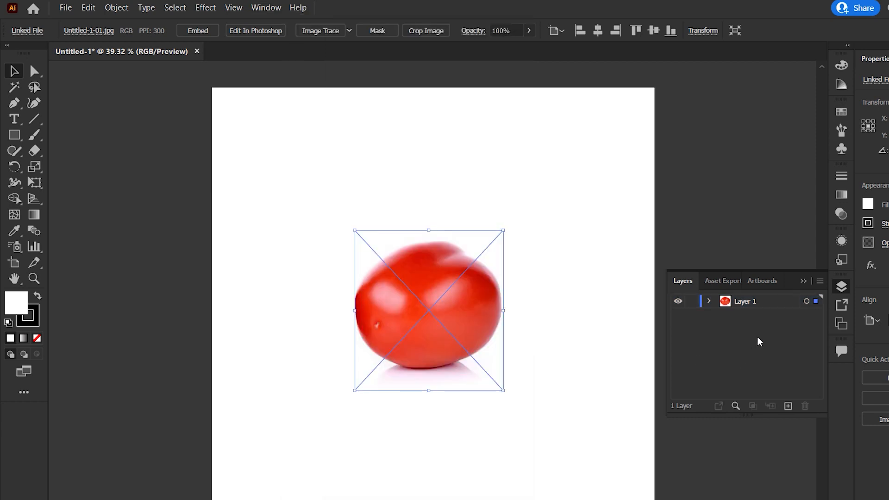
left_click(758, 302)
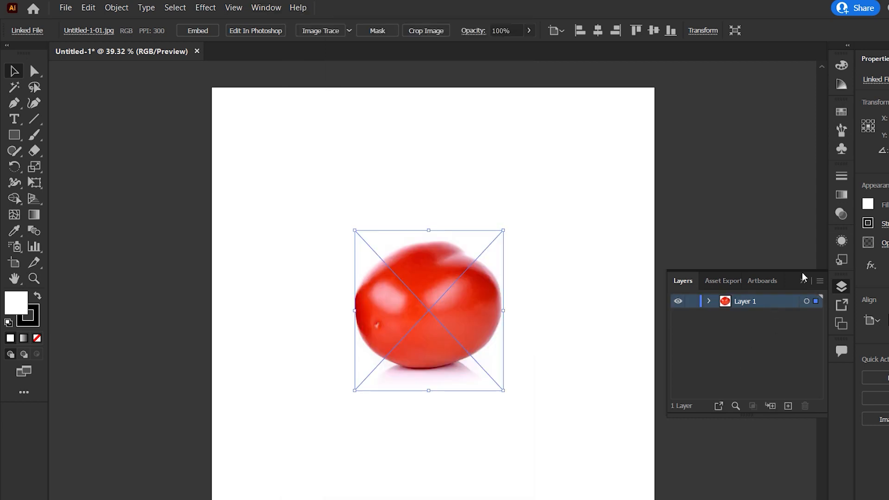
left_click(788, 406)
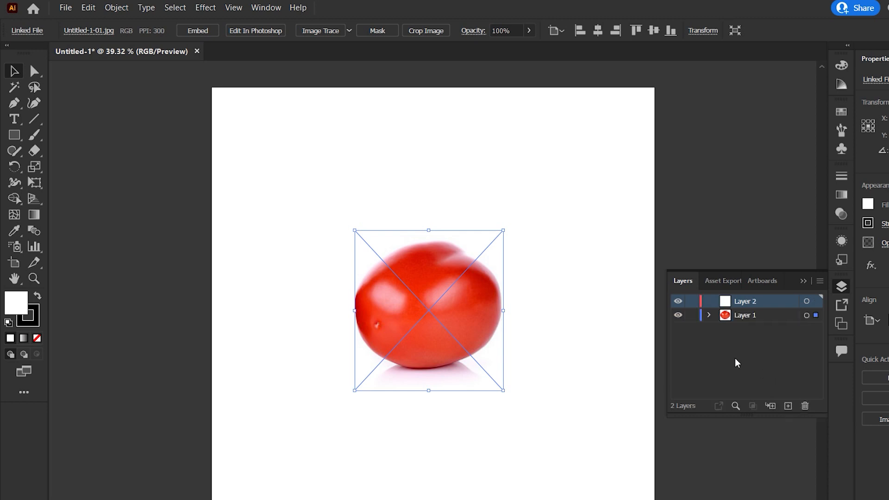
left_click(692, 316)
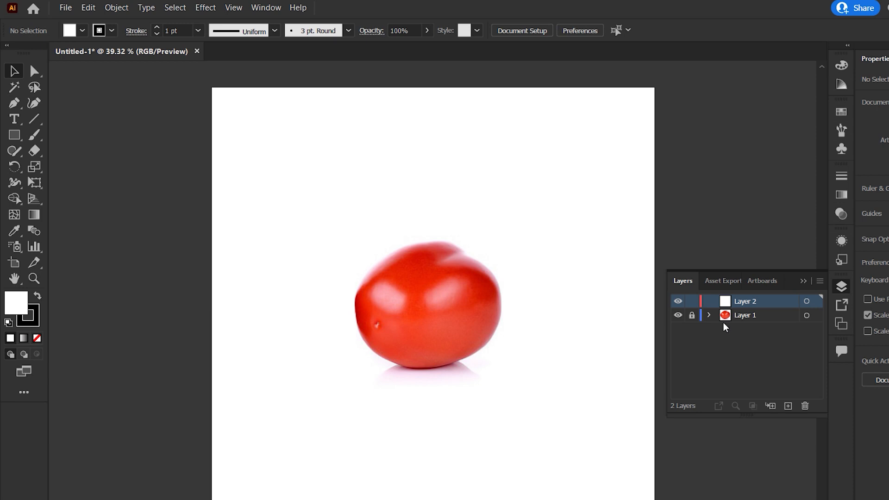
- Show the Navigator and enlarge it so the whole artboard is clearly previewed
left_click(264, 10)
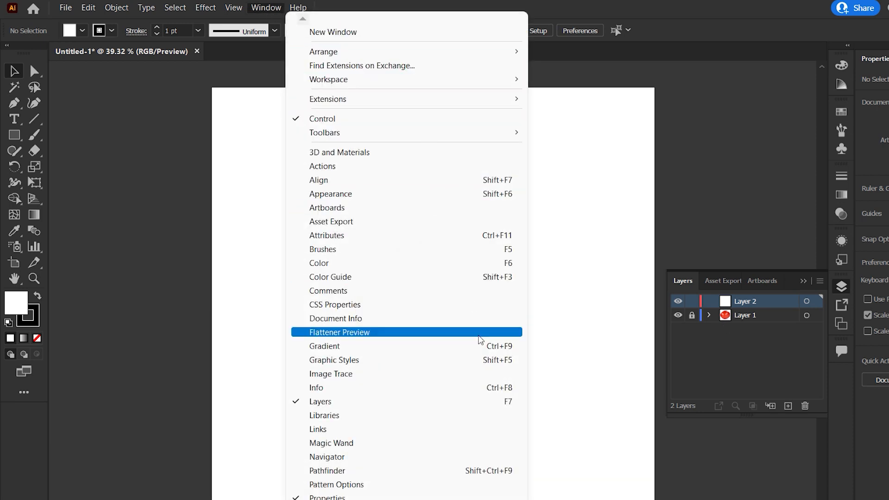
left_click(448, 457)
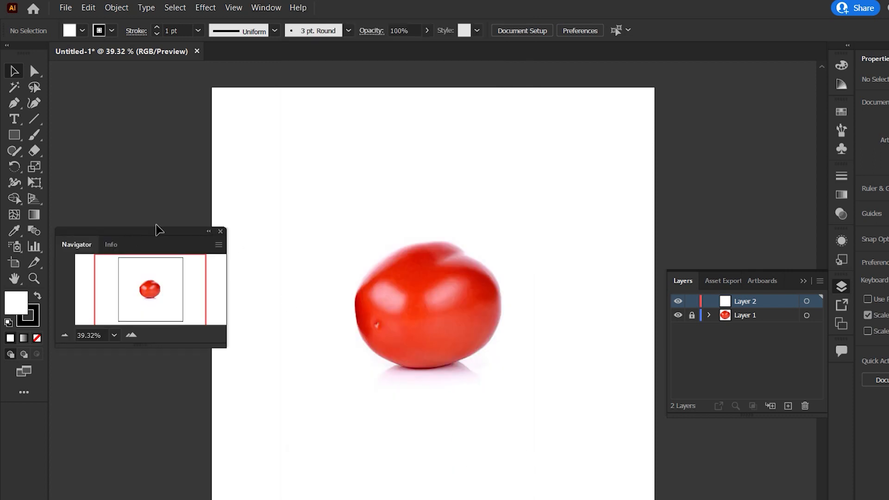
left_click_drag(149, 231, 157, 120)
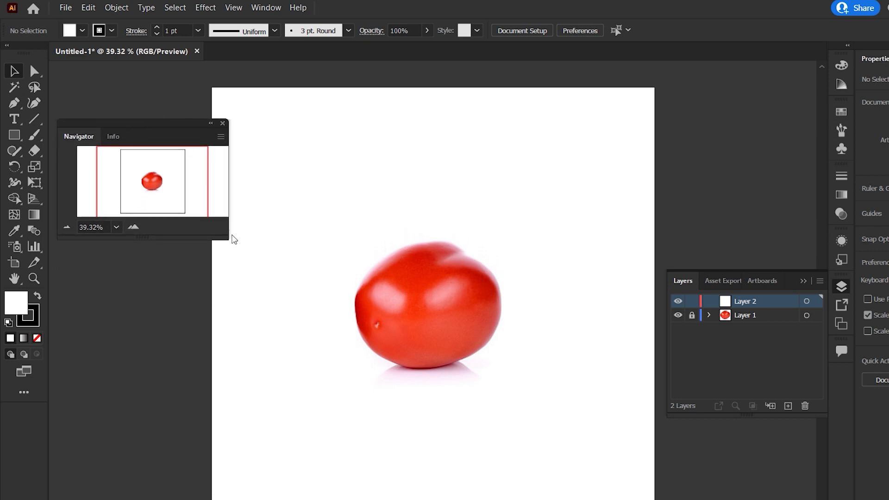
left_click_drag(233, 244, 336, 474)
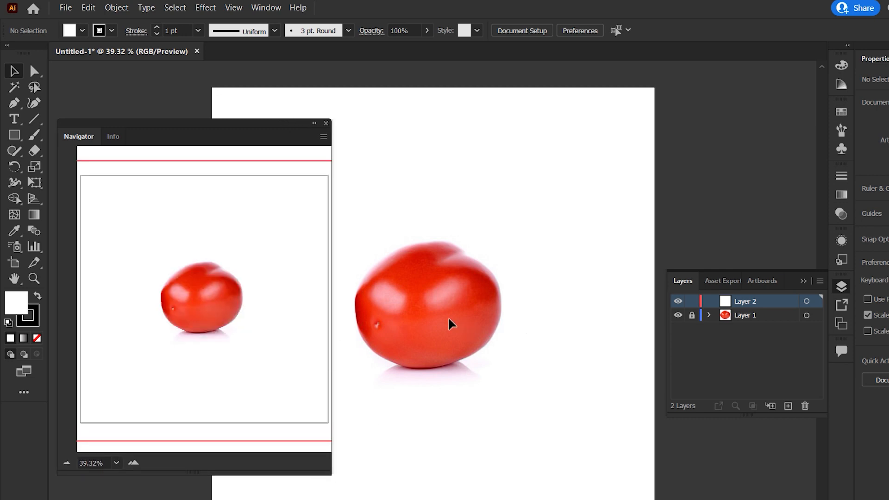
- Switch Layer 2 to outline display while the tomato image layer stays in normal preview
left_click_drag(381, 312, 419, 311)
scroll(537, 295, "up", 1)
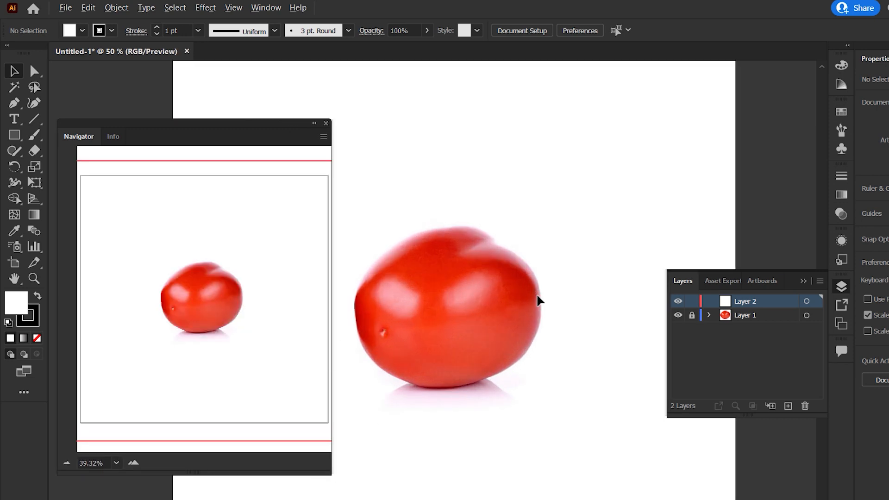
scroll(537, 301, "up", 2)
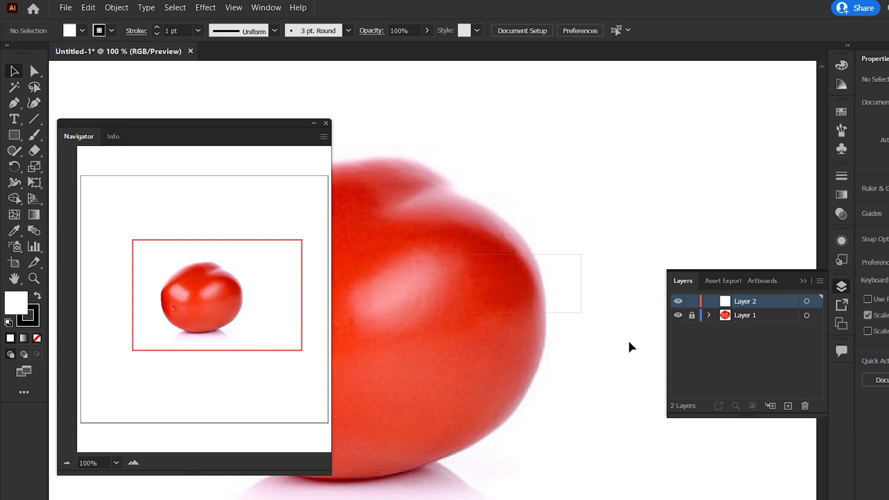
left_click_drag(501, 300, 766, 487)
left_click_drag(463, 286, 565, 163)
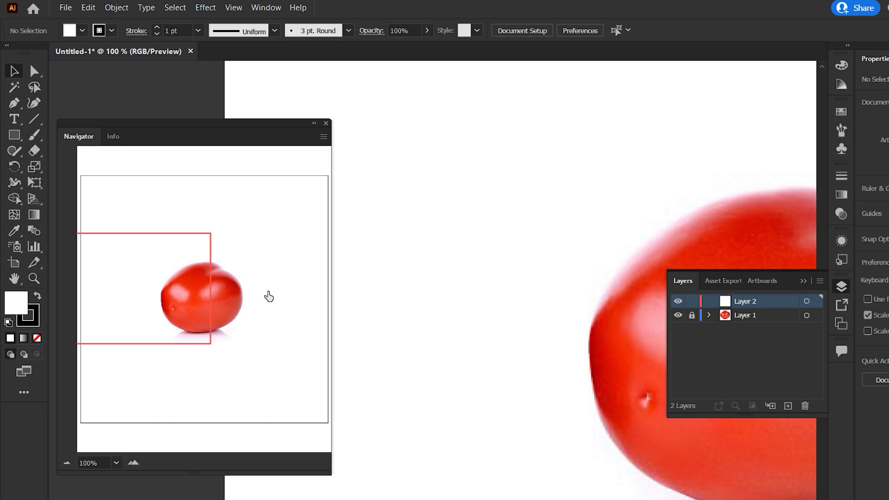
left_click_drag(595, 274, 343, 183)
scroll(475, 195, "down", 1)
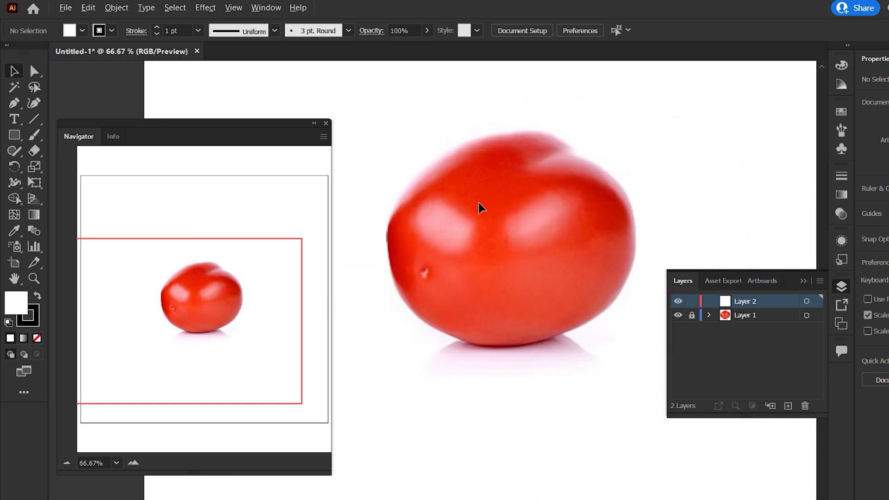
left_click_drag(544, 234, 554, 272)
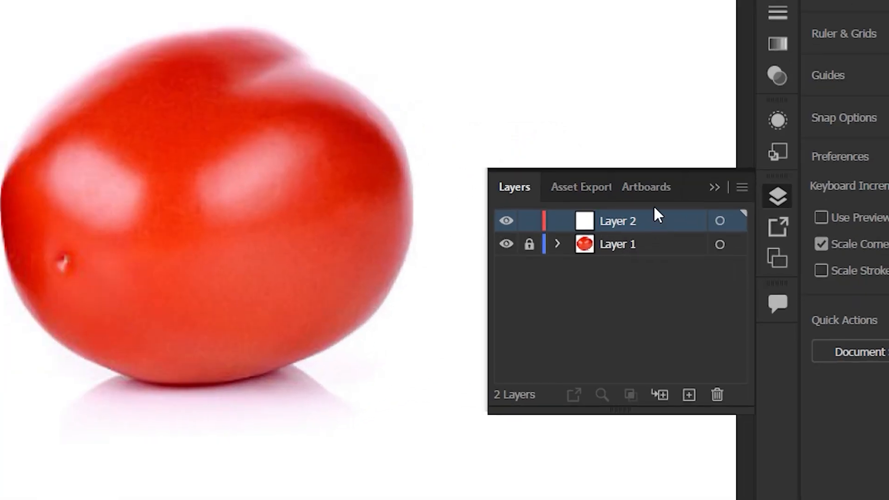
left_click(509, 222, "ctrl")
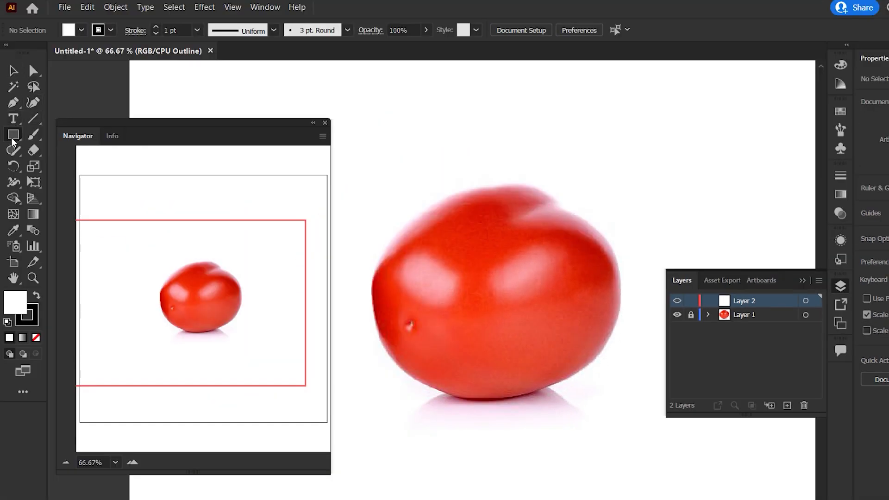
- Test the outline display with a trial rectangle over the tomato and remove the rectangle
left_click(13, 136)
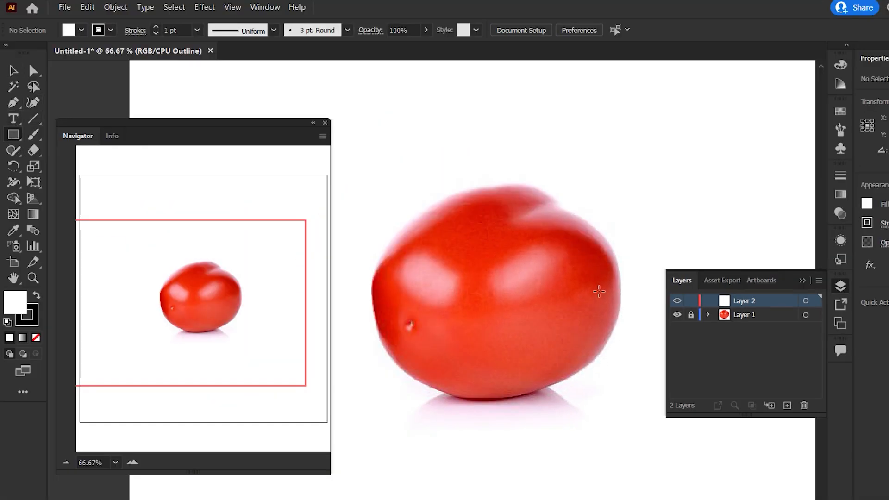
mouse_move(420, 178)
left_mouse_down()
mouse_move(572, 387)
mouse_move(587, 392)
left_mouse_up()
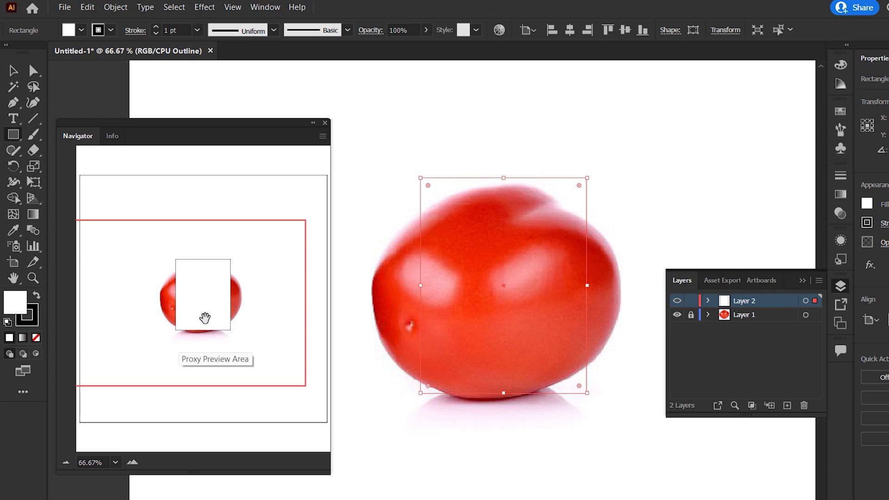
left_click_drag(237, 315, 210, 304)
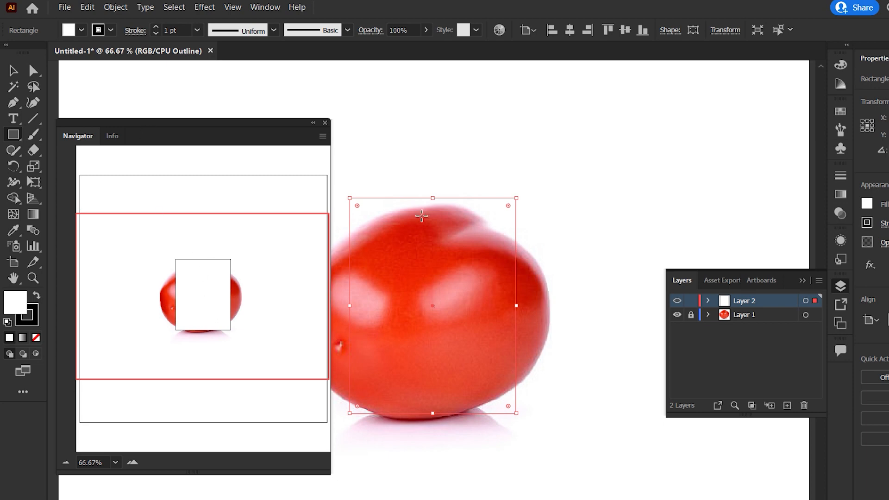
key("ctrl+shift+a")
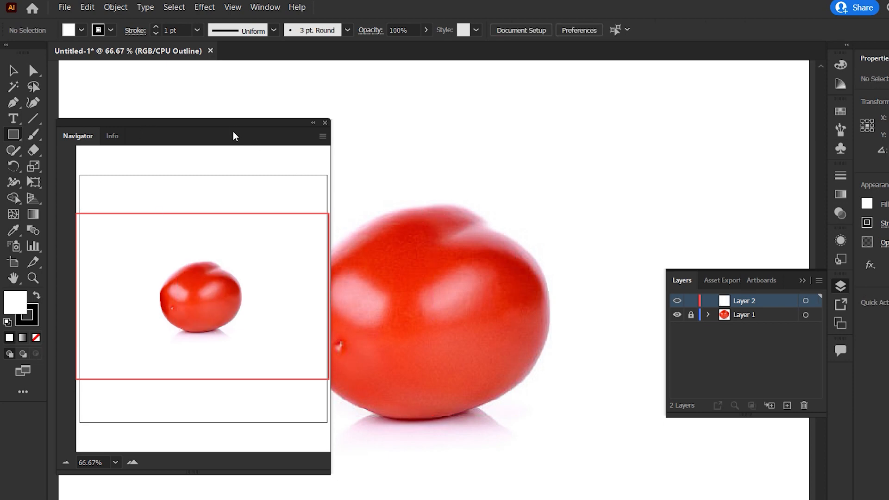
- Move the Navigator clear of the tomato and enlarge it further beside the drawing area
left_click_drag(249, 124, 888, 45)
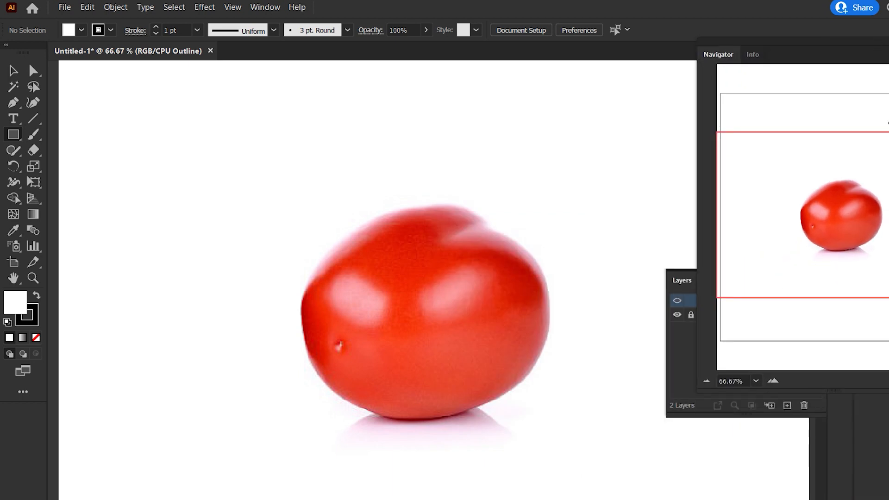
left_click_drag(700, 393, 576, 499)
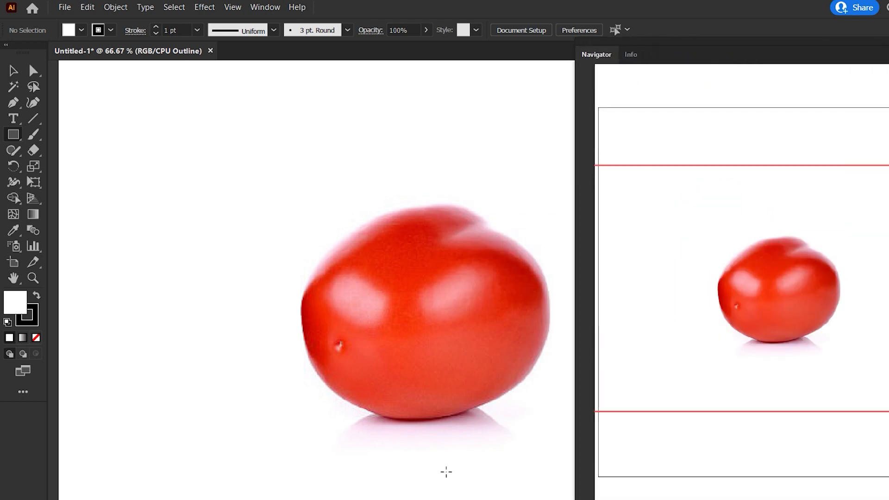
left_click_drag(484, 416, 391, 411)
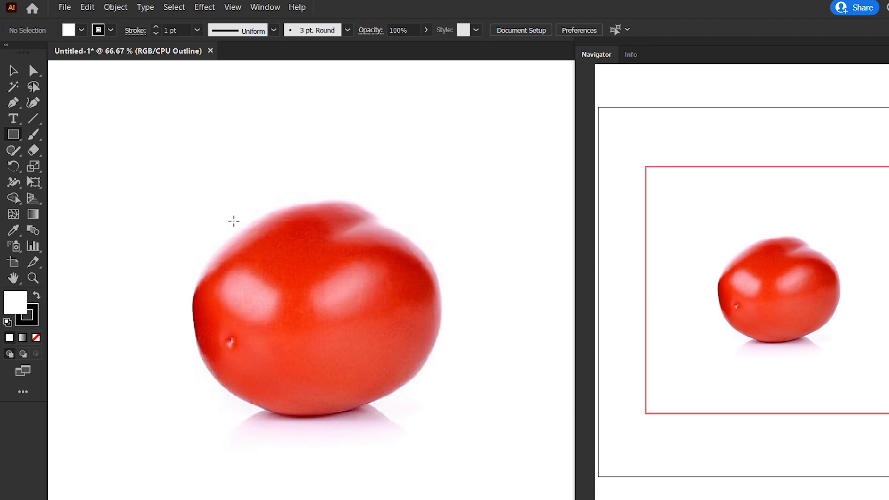
- Trace the tomato's contour on Layer 2 with the Curvature tool as a closed eight-point path
left_click(33, 102)
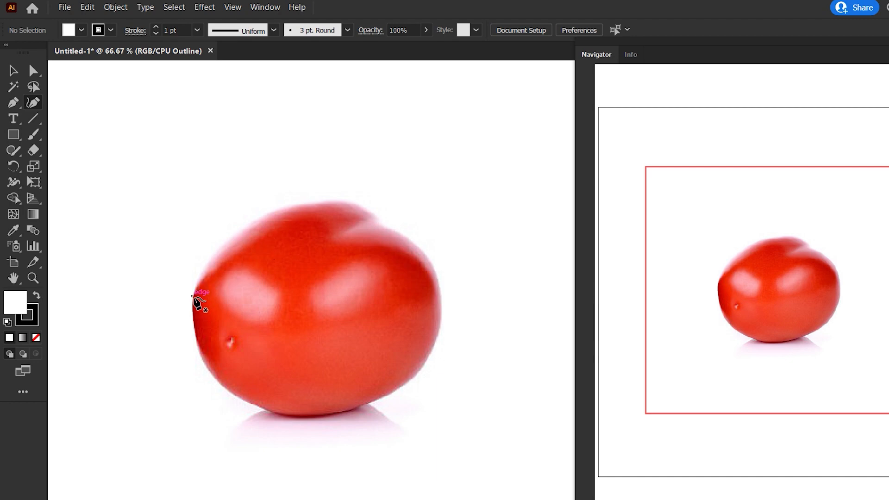
left_click(192, 297)
left_click(231, 235)
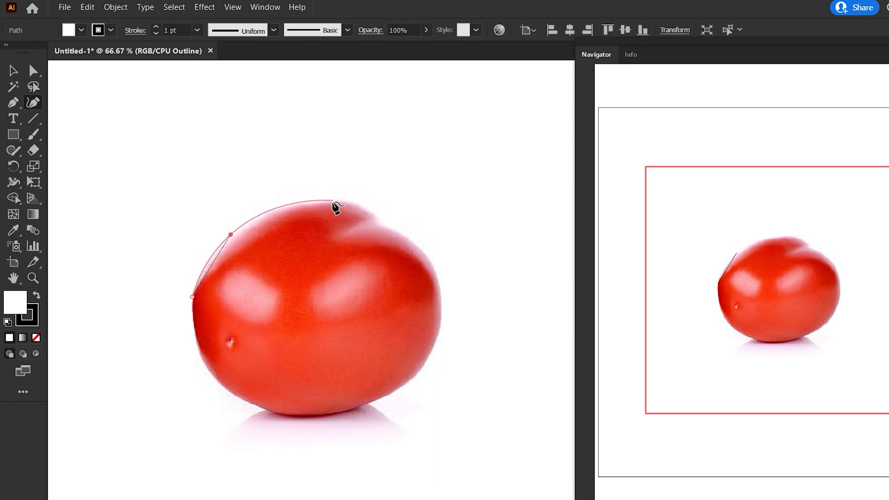
left_click(363, 205)
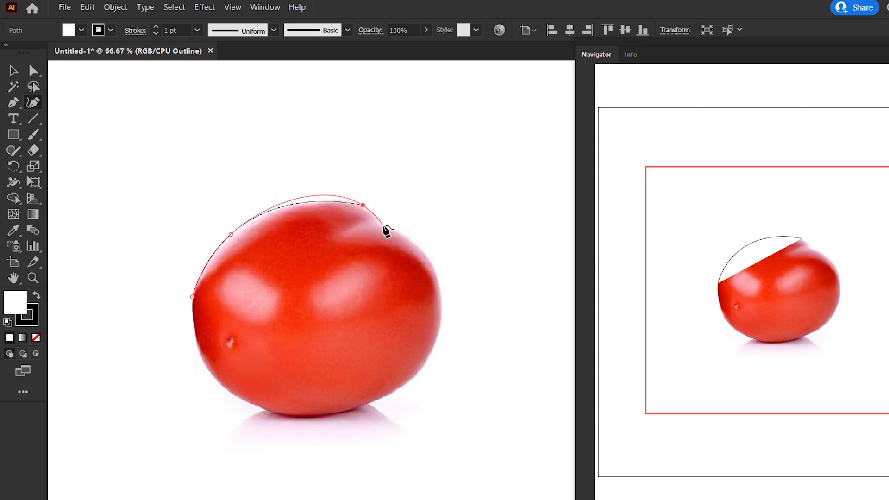
left_click(380, 224)
left_click(423, 250)
left_click(438, 339)
left_click(307, 416)
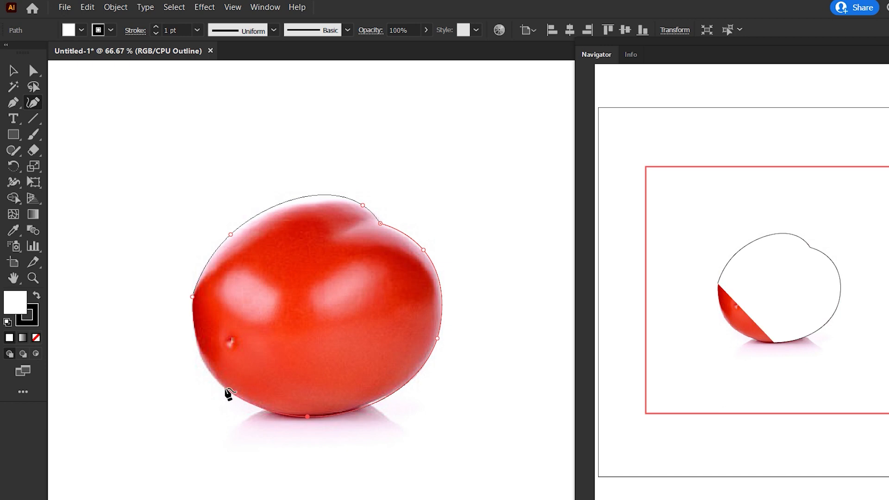
left_click(225, 388)
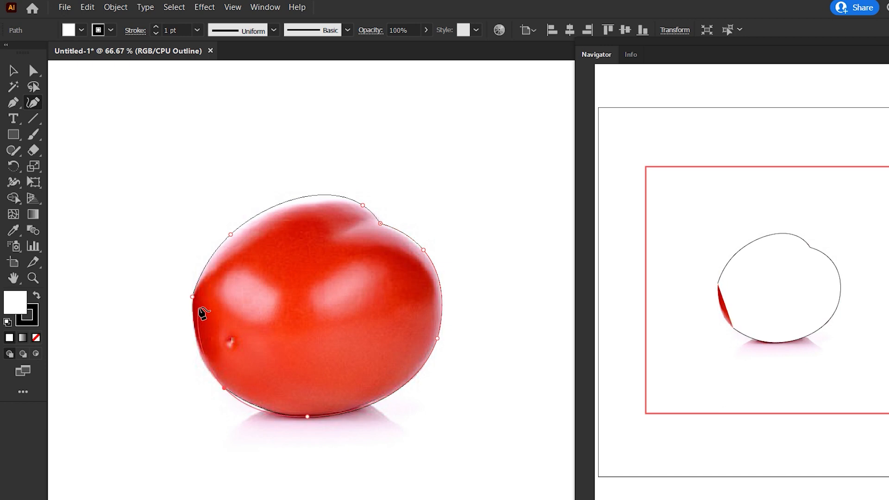
left_click(192, 297)
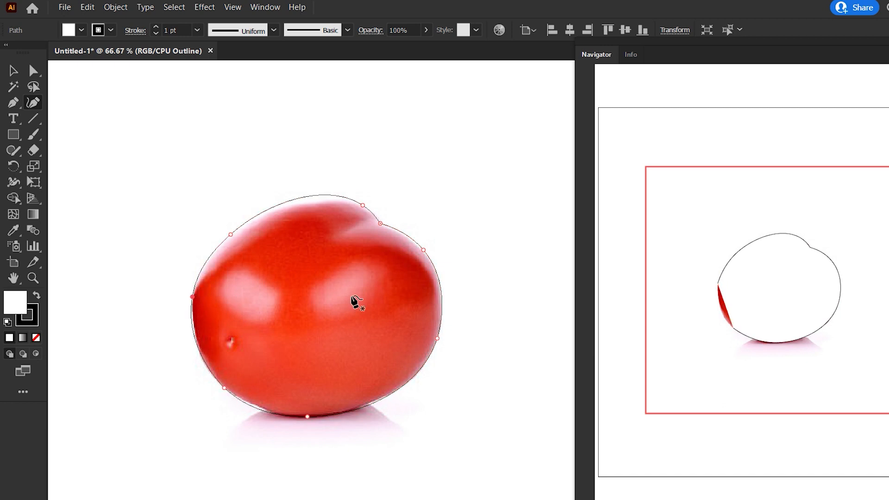
- Adjust the path's anchor points along the sides, base and upper right shoulder to fit the tomato's edge more closely
left_click_drag(231, 234, 227, 242)
left_click_drag(193, 297, 195, 295)
left_click_drag(224, 388, 215, 380)
left_click_drag(309, 414, 327, 413)
mouse_move(380, 223)
left_mouse_down()
mouse_move(387, 228)
mouse_move(377, 225)
left_mouse_up()
key("ctrl+z")
left_click_drag(424, 251, 427, 255)
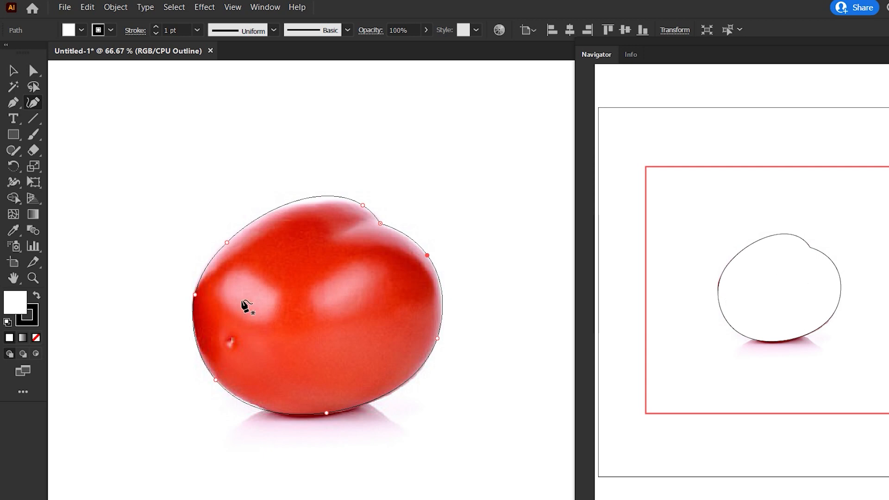
left_click_drag(193, 295, 194, 300)
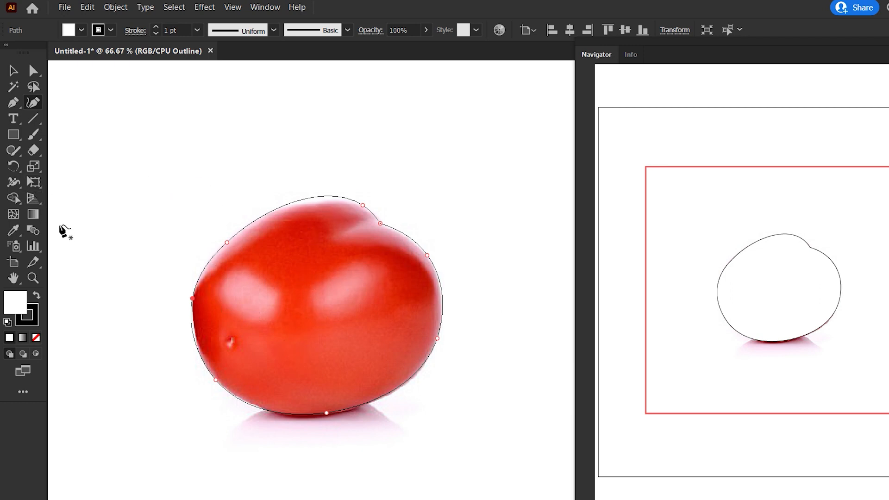
- Convert the tomato outline into a gradient mesh with four vertical and three horizontal mesh lines following its form
left_click(15, 221)
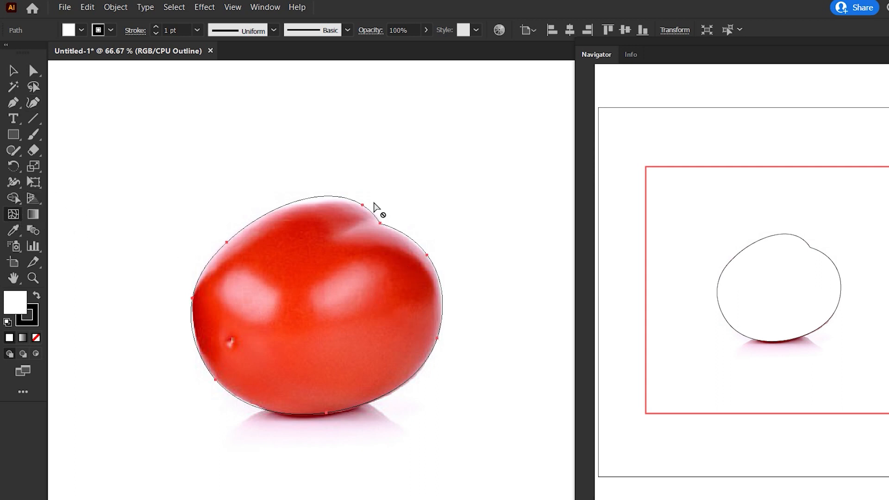
left_click(298, 416)
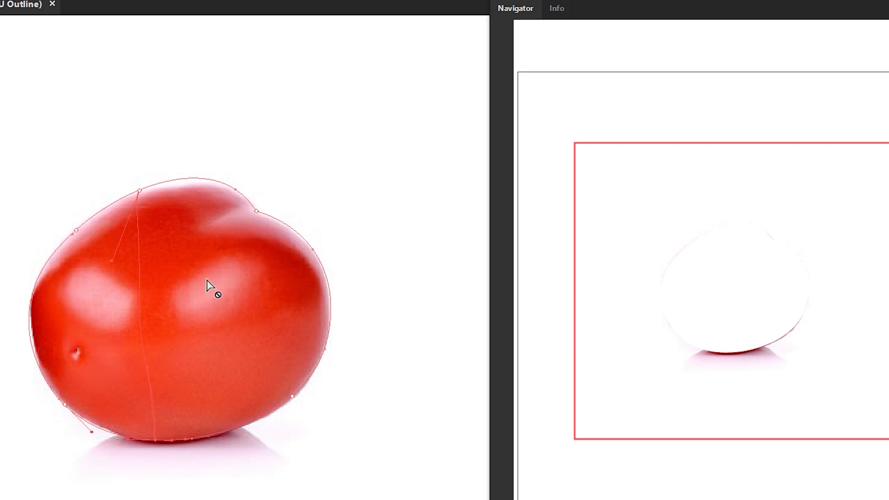
left_click(142, 310)
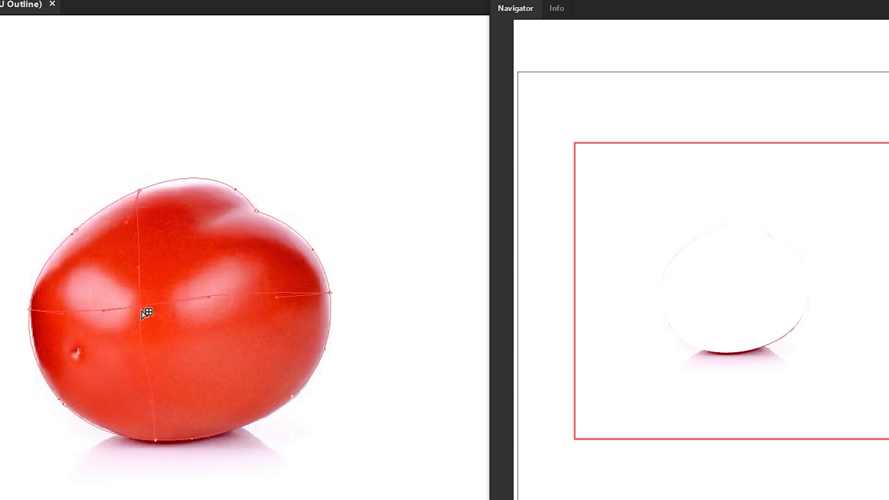
left_click(97, 309)
left_click(222, 297)
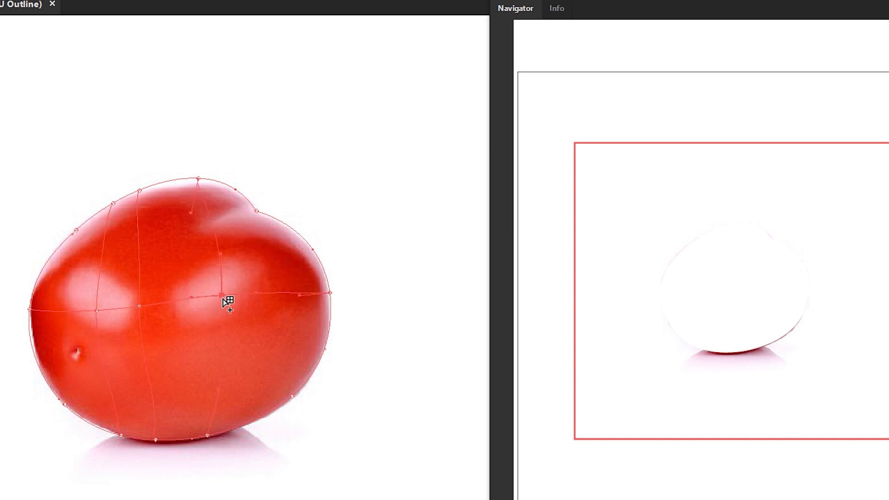
left_click(307, 294)
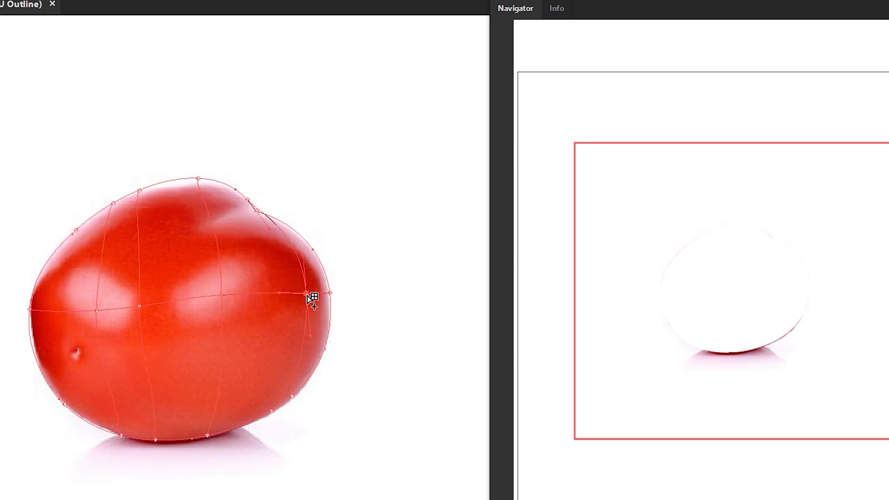
left_click(216, 237)
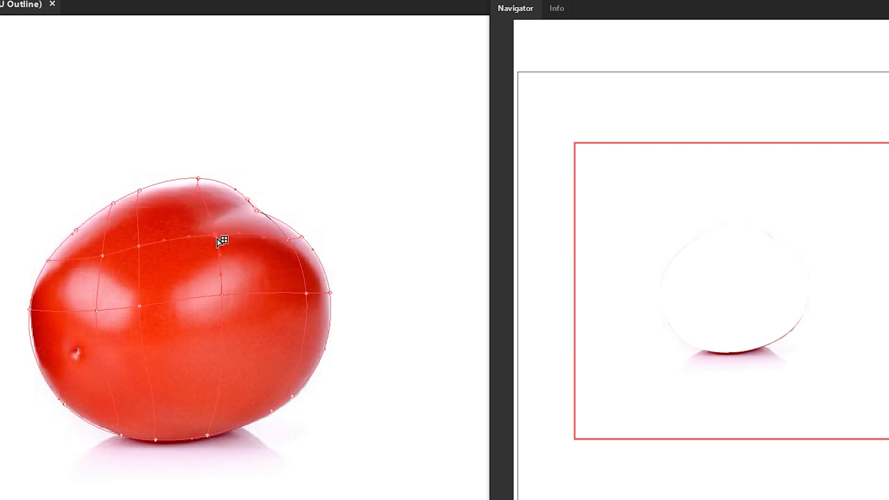
left_click(224, 367)
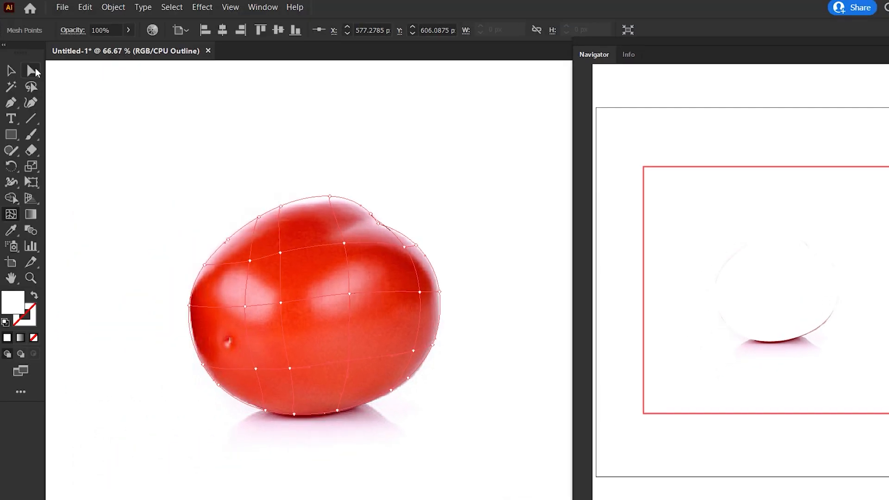
- Color the interior mesh point below the tomato's top notch with red sampled from the adjacent photo using the Eyedropper
left_click(30, 71)
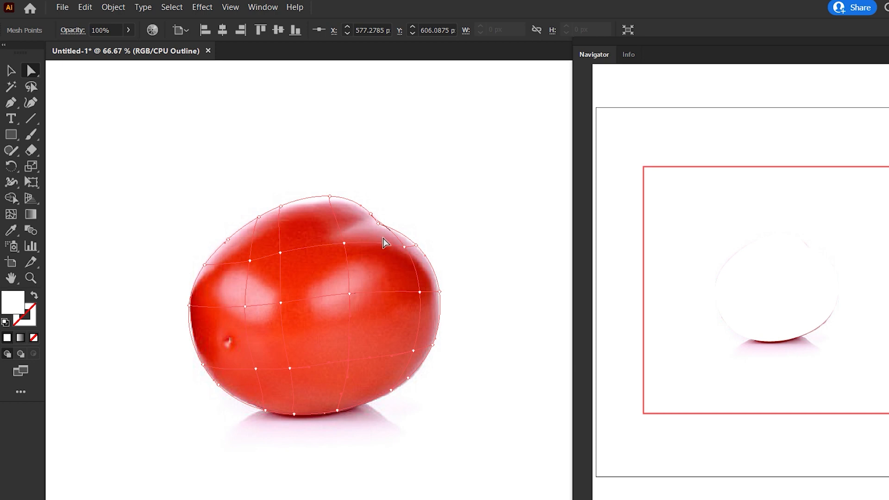
left_click(11, 230)
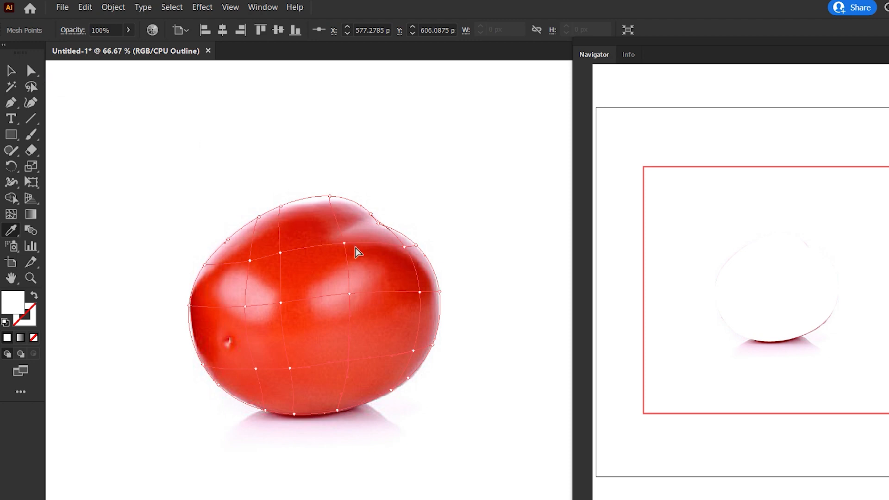
left_click(13, 75)
left_click(9, 232)
key("ctrl")
left_click(334, 245, "ctrl")
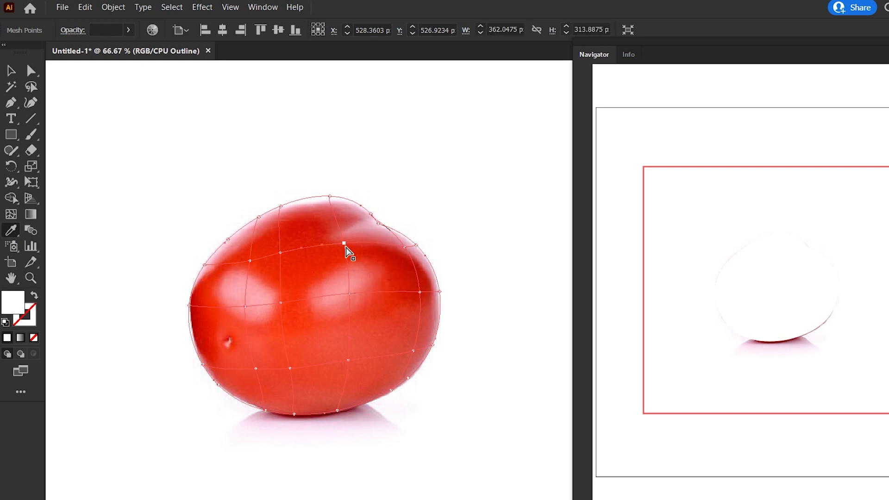
left_click(346, 247, "ctrl")
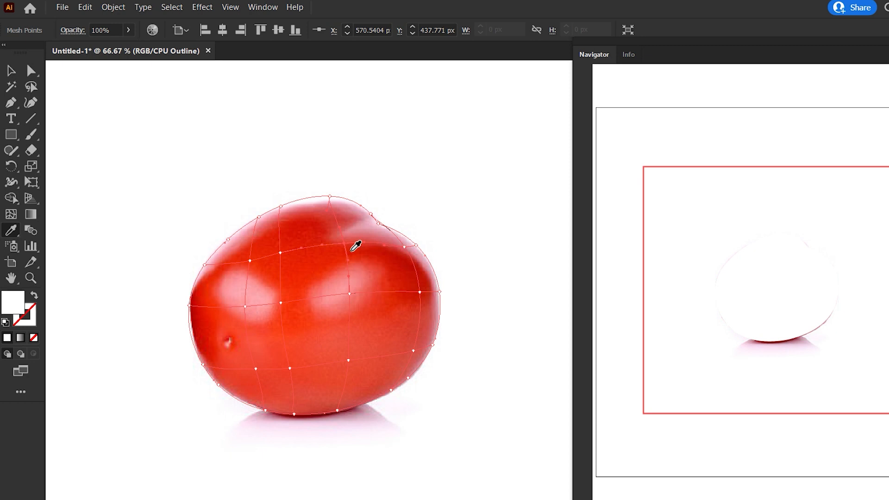
left_click(356, 246)
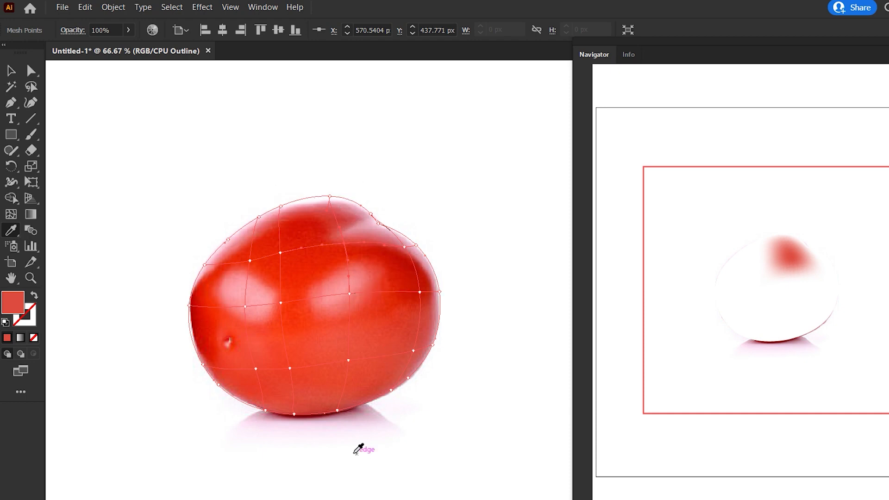
- Color the three mesh points along the tomato's lower right edge with reds sampled from the photo next to each
left_click(337, 412, "ctrl")
left_click(347, 415)
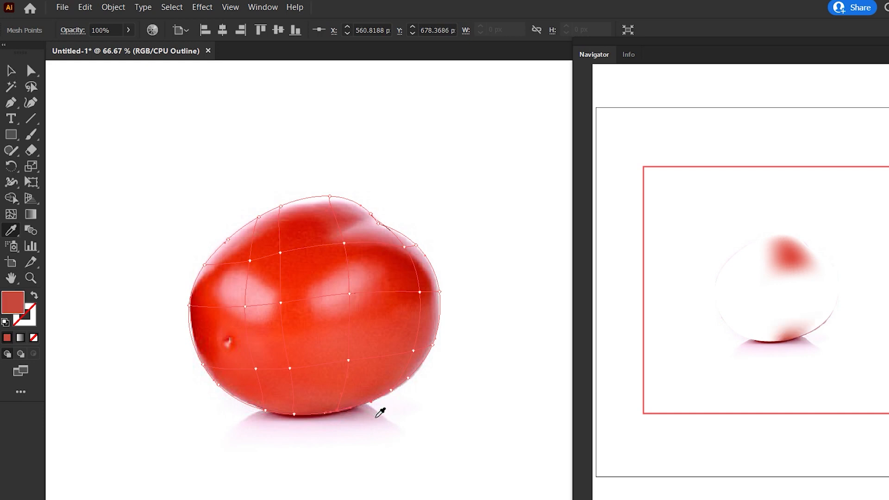
left_click(392, 393, "ctrl")
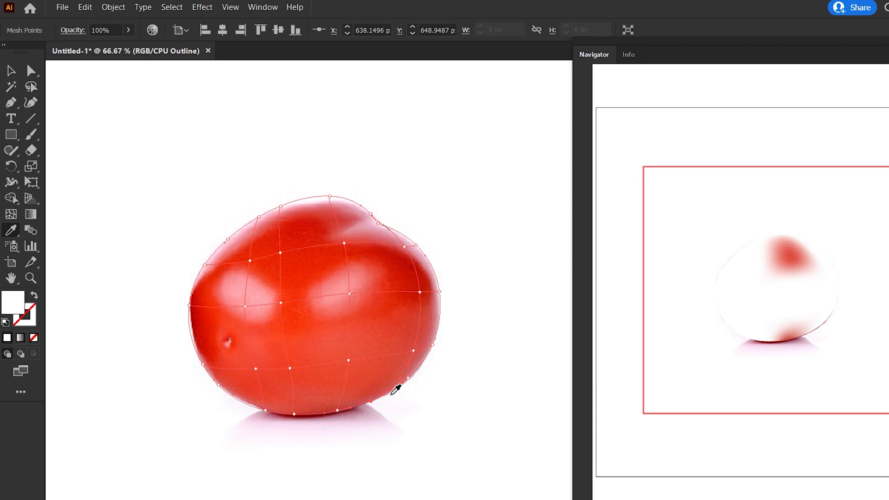
left_click(391, 394)
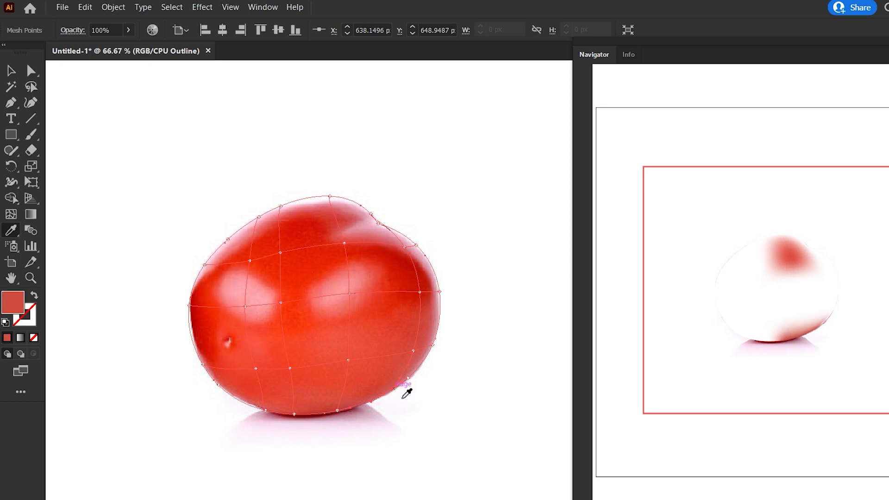
left_click(420, 376, "ctrl")
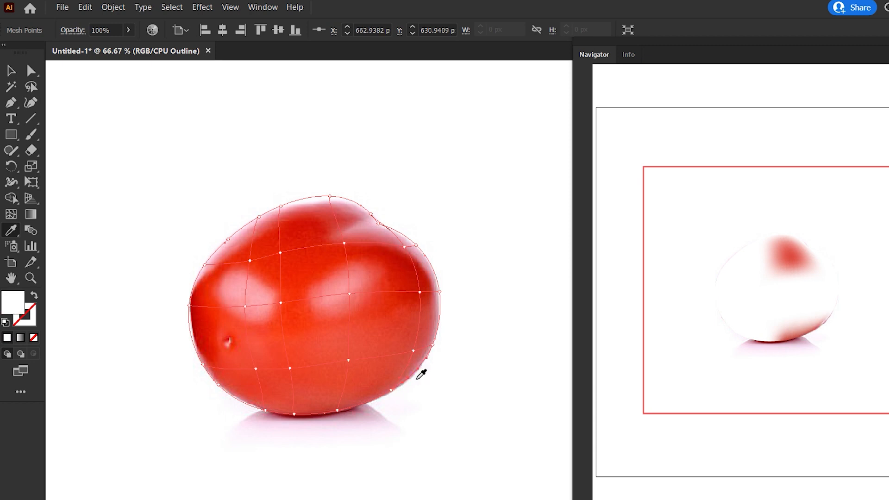
left_click(418, 376)
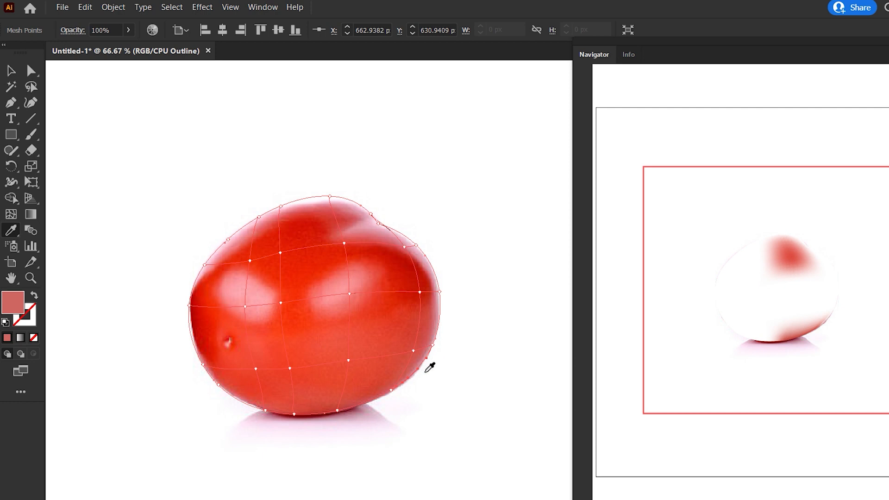
- Color the three mesh points up the tomato's right side with pinkish tones sampled from its edge in the photo
left_click(433, 343, "ctrl")
left_click(434, 343)
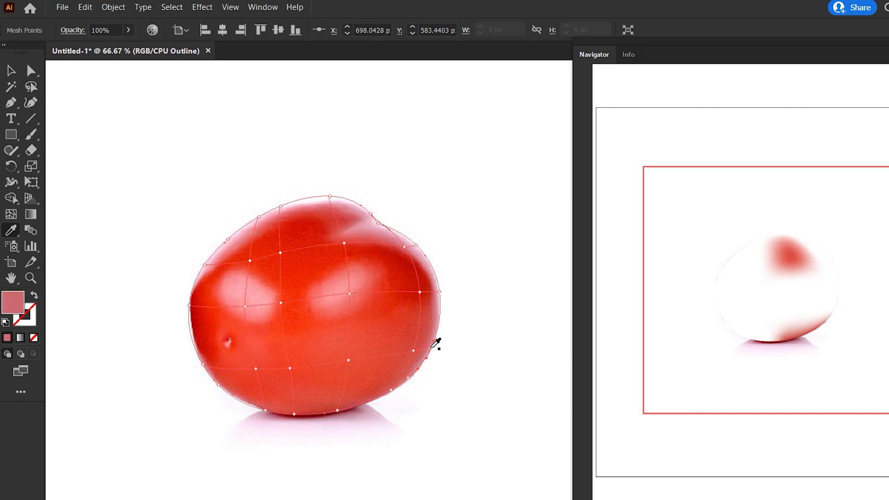
left_click(442, 306, "ctrl")
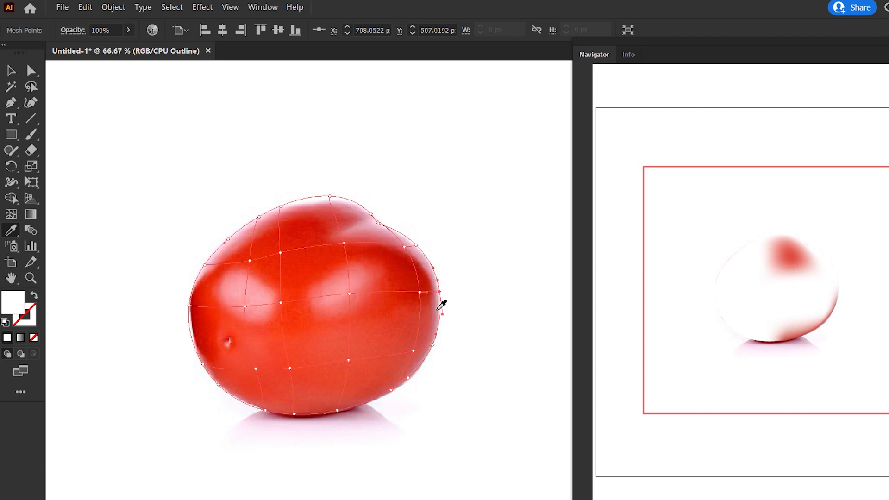
left_click(442, 307)
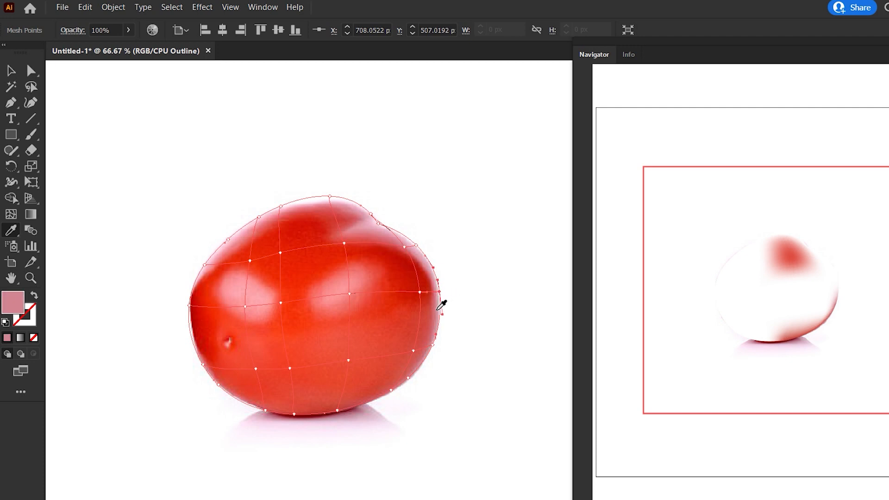
left_click(419, 253, "ctrl")
left_click(420, 260)
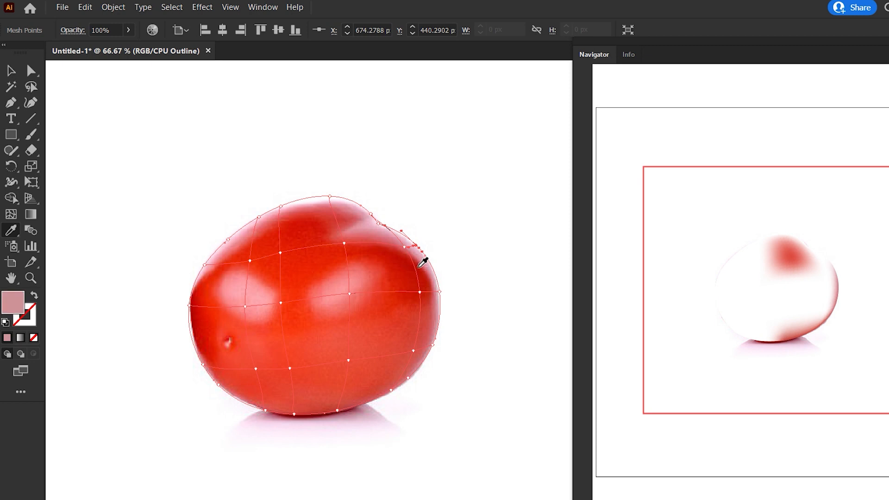
- Color the two mesh points at the notch on the upper right shoulder with pinks sampled from the photo nearby
left_click(379, 226, "ctrl")
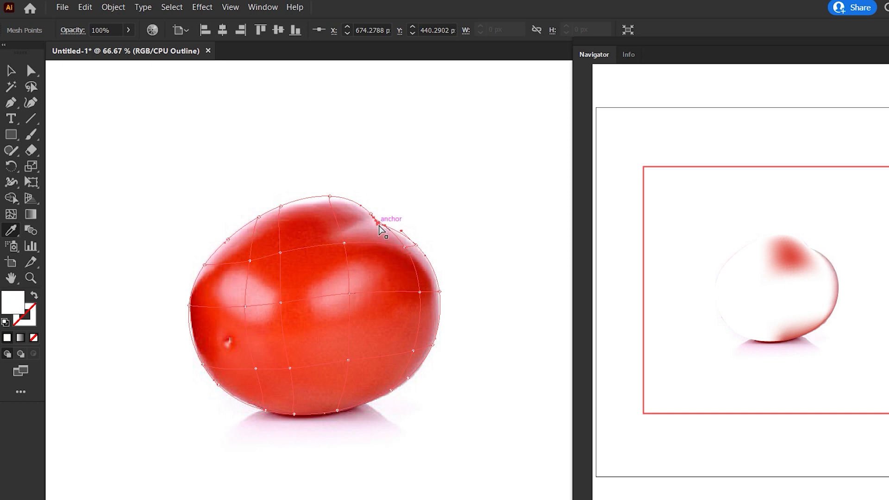
left_click(380, 244)
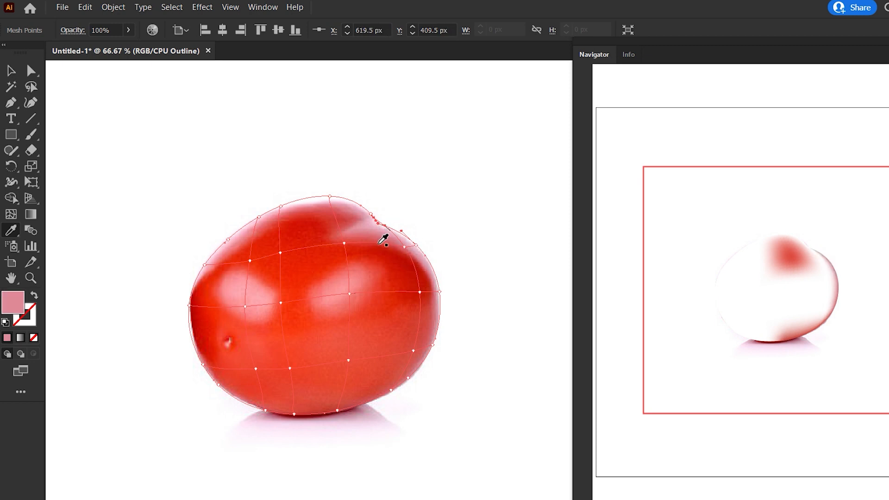
left_click(370, 221, "ctrl")
left_click(372, 224)
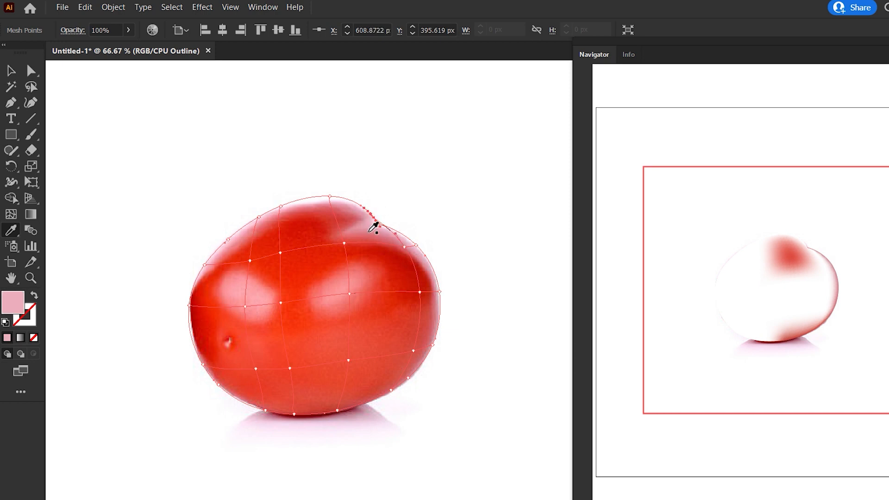
- Color the three mesh points along the tomato's top edge with tones sampled just inside the contour
left_click(328, 196, "ctrl")
left_click(330, 208)
left_click(280, 206, "ctrl")
left_click(287, 222)
left_click(258, 217, "ctrl")
left_click(263, 232)
- Color the three mesh points down the tomato's upper left edge with photo colors sampled just inside the contour
left_click(228, 240, "ctrl")
left_click(219, 269)
left_click(204, 265, "ctrl")
left_click(209, 285)
left_click(189, 306, "ctrl")
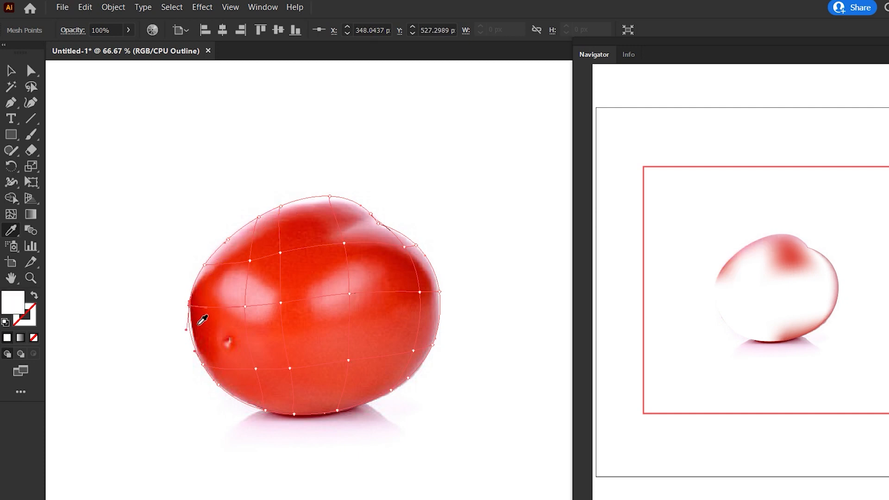
left_click(198, 315)
- Color the three mesh points from the tomato's lower left edge to its base with reds sampled beside each point
left_click(203, 364, "ctrl")
left_click(211, 368)
left_click(218, 384, "ctrl")
left_click(226, 391)
left_click(265, 410, "ctrl")
left_click(273, 406)
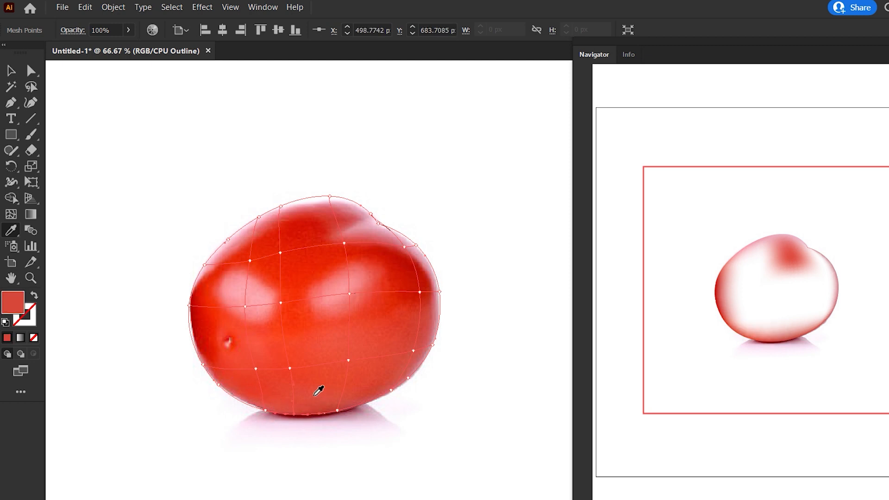
- Color the leftmost column of interior mesh points from the photo, using the highlight's light pink for the middle point
left_click(254, 262, "ctrl")
left_click(259, 264)
left_click(244, 306, "ctrl")
left_click(258, 304)
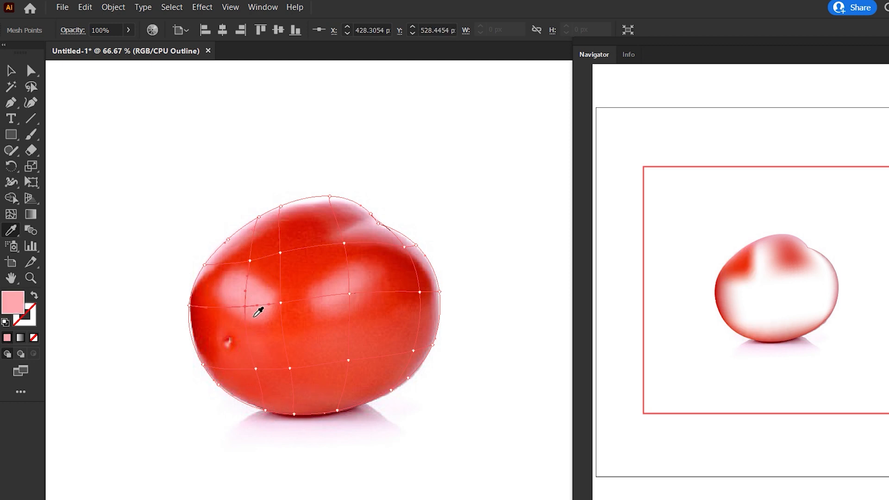
left_click(256, 368, "ctrl")
left_click(264, 367)
- Color the three interior mesh points of the second column, from bottom to top, with reds sampled beside them
left_click(290, 368, "ctrl")
left_click(294, 368)
left_click(281, 303, "ctrl")
left_click(294, 309)
left_click(280, 253, "ctrl")
left_click(293, 259)
- Color the third column of interior mesh points, sampling the right highlight for the middle point and surrounding reds for the others
left_click(344, 243, "ctrl")
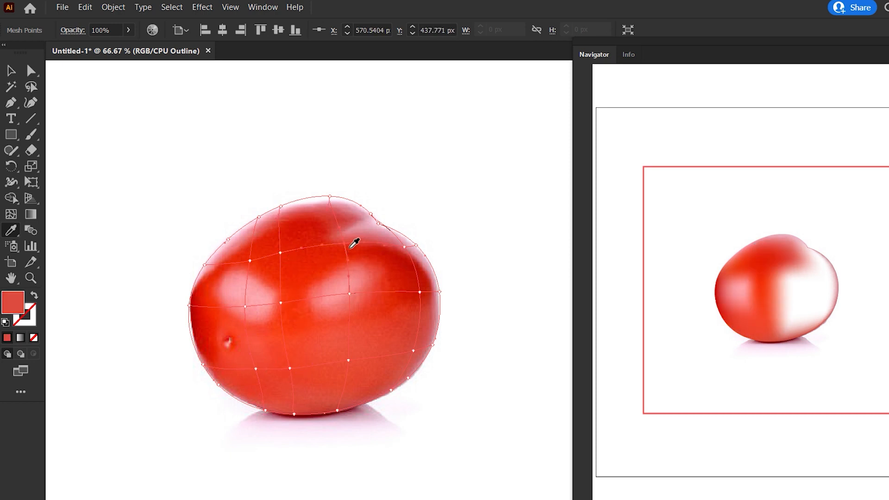
left_click(352, 240)
left_click(349, 293, "ctrl")
left_click(363, 296)
left_click(348, 361, "ctrl")
left_click(370, 358)
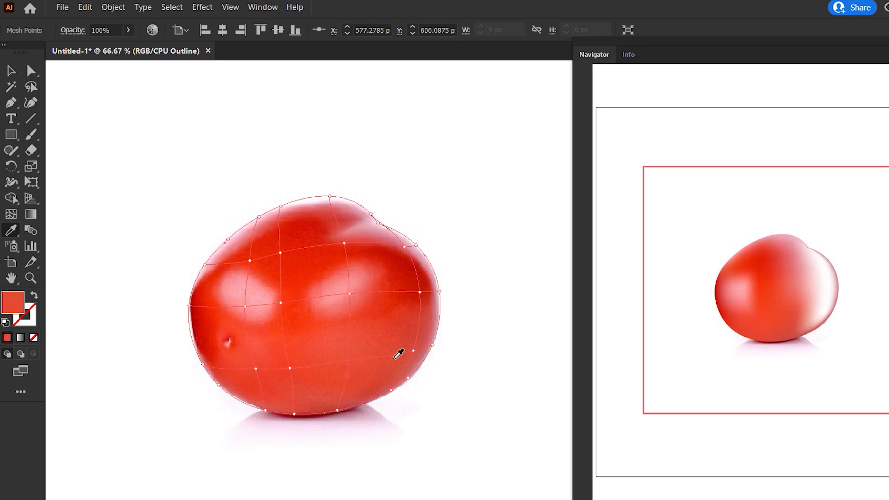
- Color the rightmost column of interior mesh points with reds sampled from the tomato's right side
left_click(413, 245, "ctrl")
left_click(419, 303)
left_click(419, 293, "ctrl")
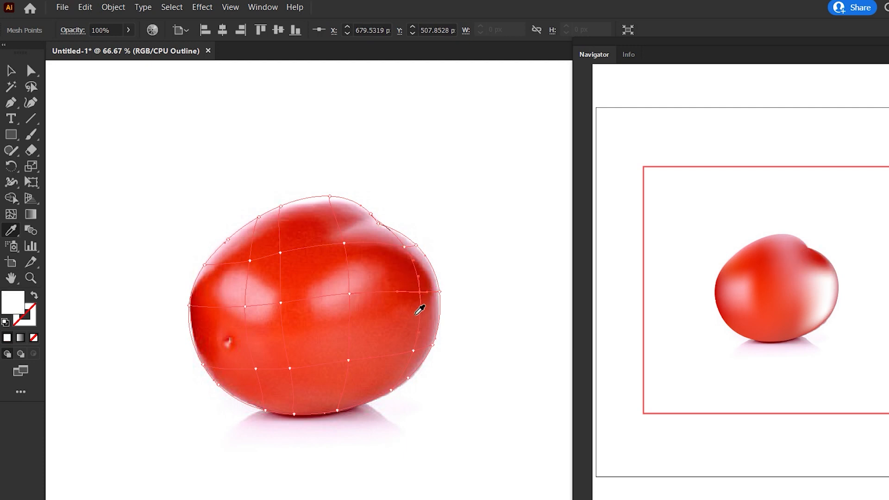
left_click(416, 371)
left_click(413, 351, "ctrl")
left_click(413, 370)
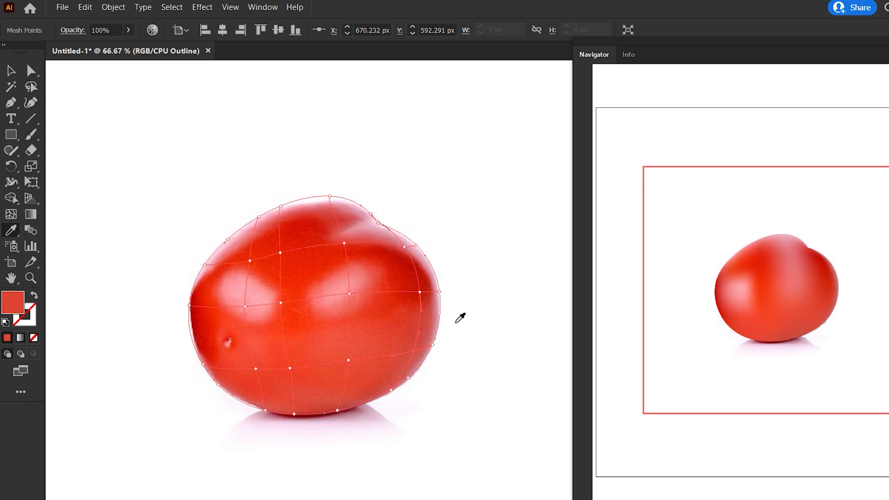
- Resample deeper red for the mesh point below the notch, red for the top edge point, and pink for the notch point
left_click(345, 243, "ctrl")
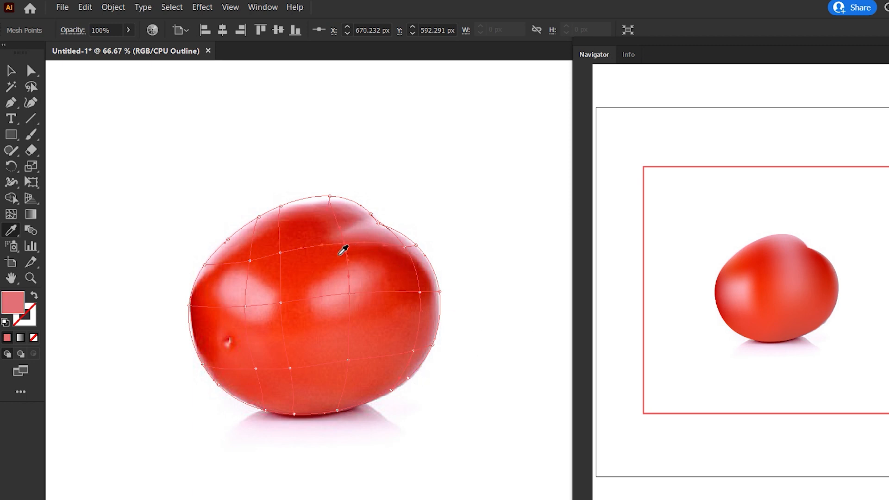
left_click(336, 269)
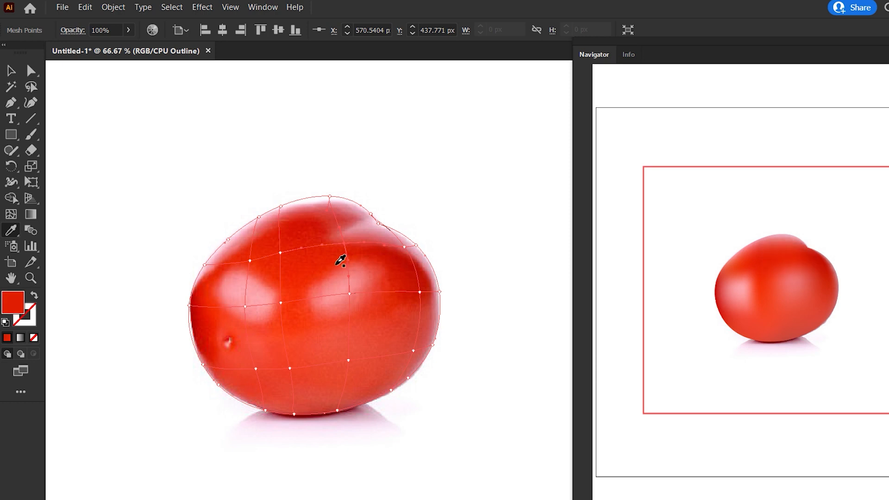
left_click(329, 197, "ctrl")
left_click(322, 227)
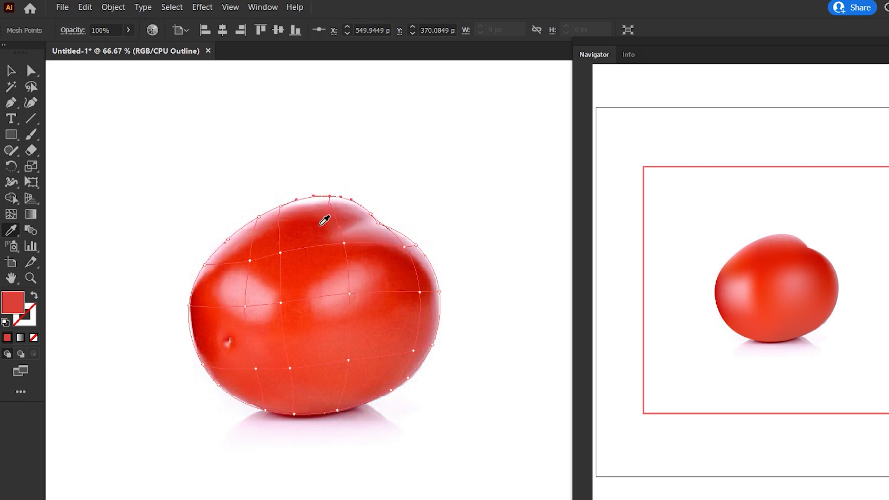
left_click(366, 217, "ctrl")
left_click(365, 220)
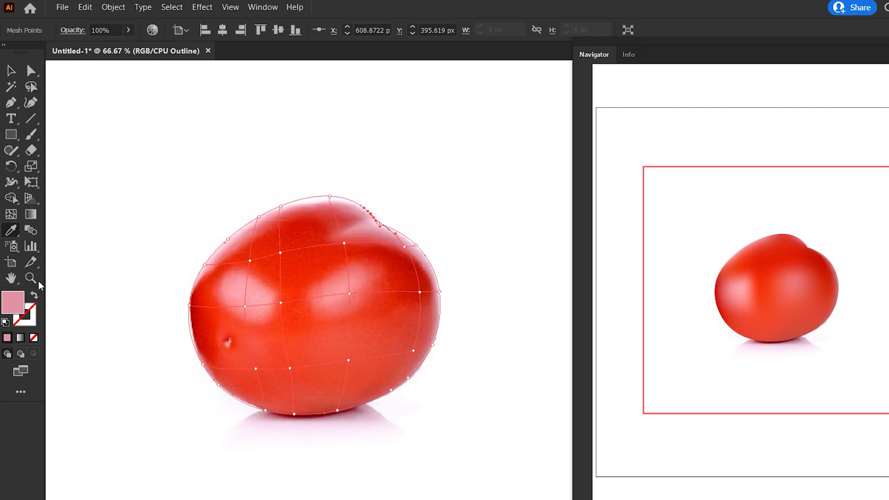
- Add a vertical mesh line between the tomato's two middle columns and color its upper interior and top edge points from the photo
left_click(12, 215)
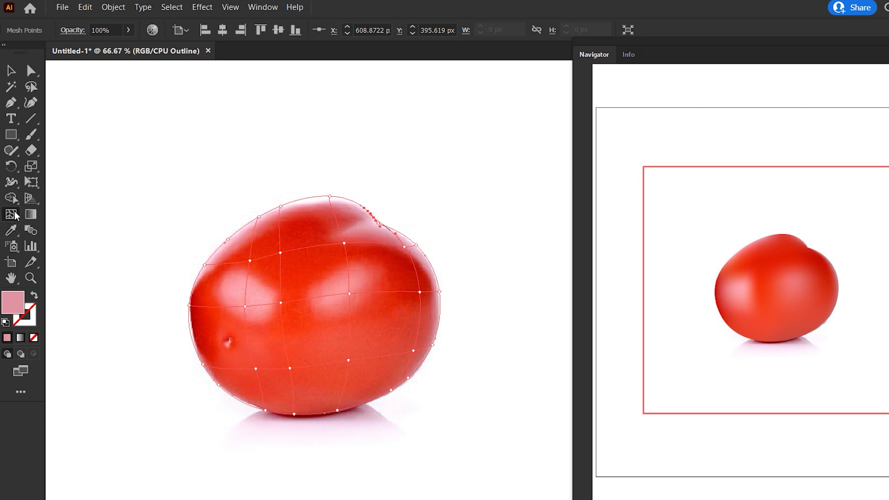
left_click(309, 199)
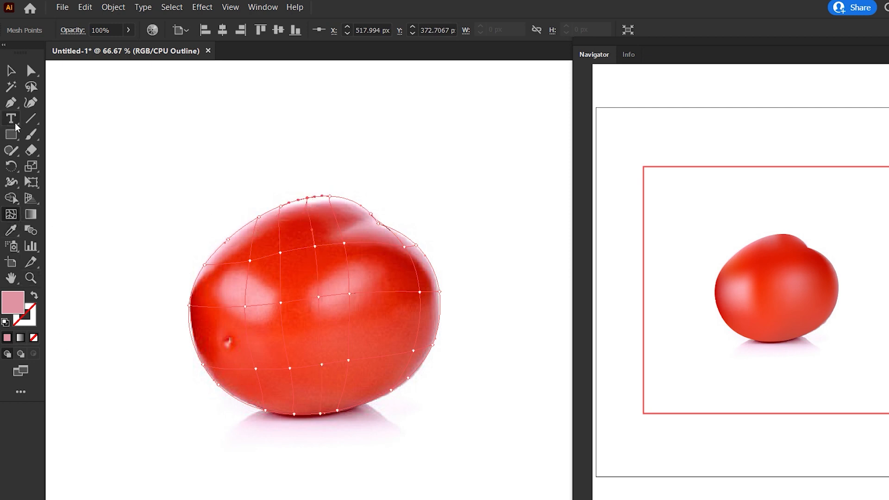
left_click(31, 70)
left_click(11, 230)
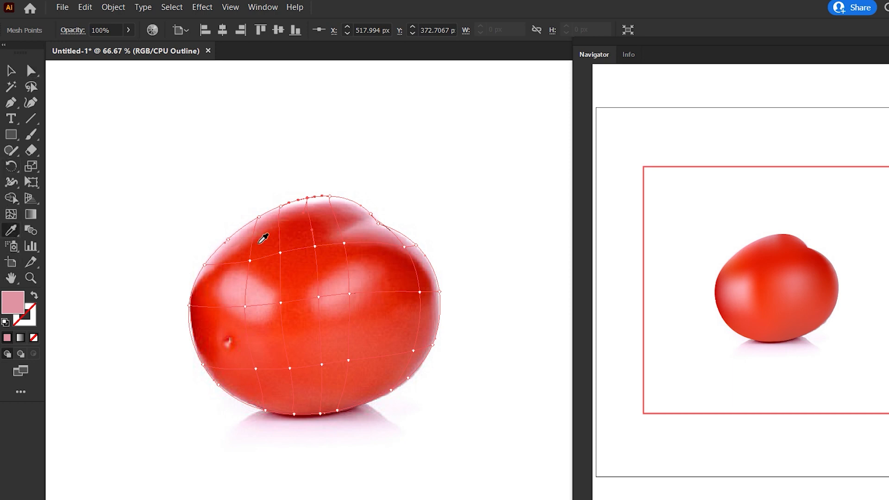
left_click(317, 251)
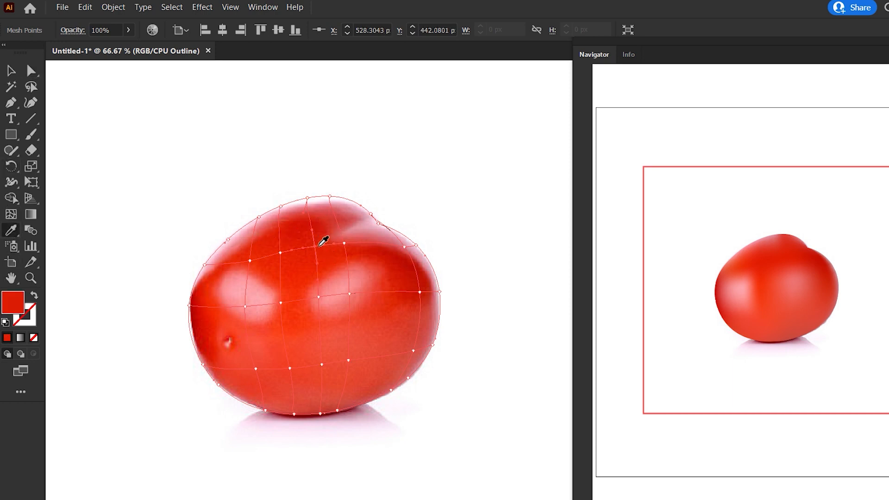
left_click(307, 199, "ctrl")
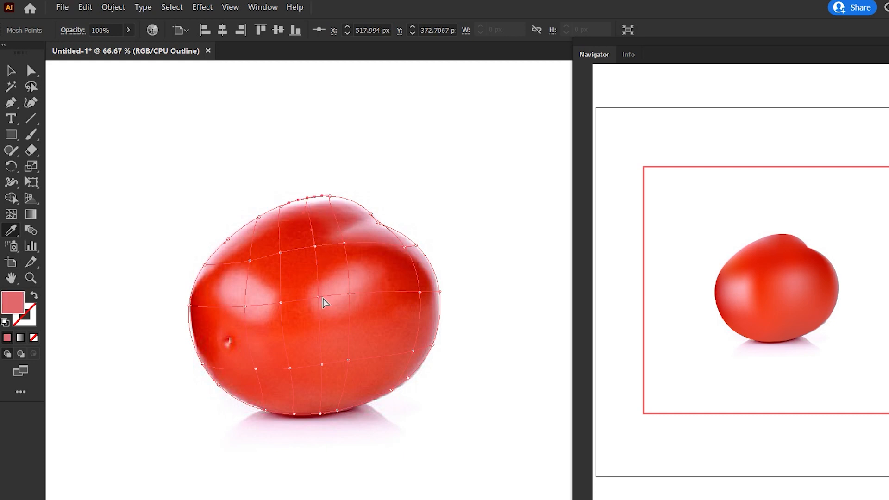
- Color the new mesh line's middle, lower and bottom edge points with the reds sampled beside them
left_click(327, 318)
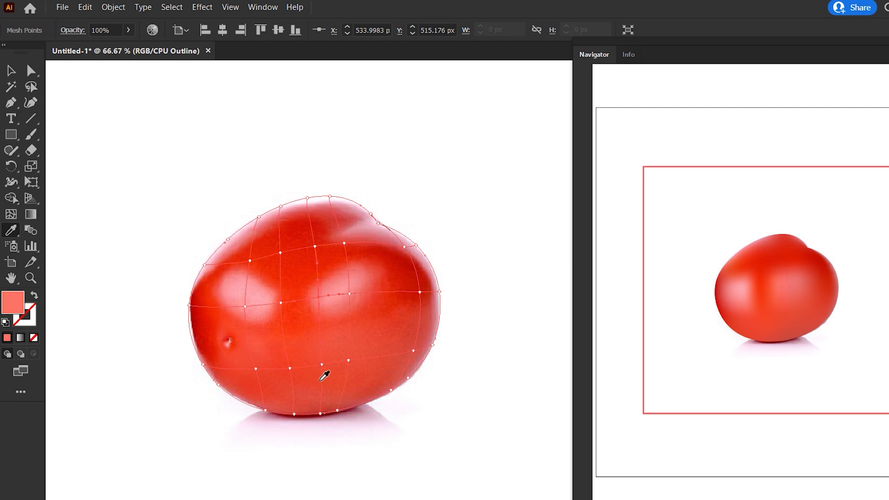
left_click(324, 369)
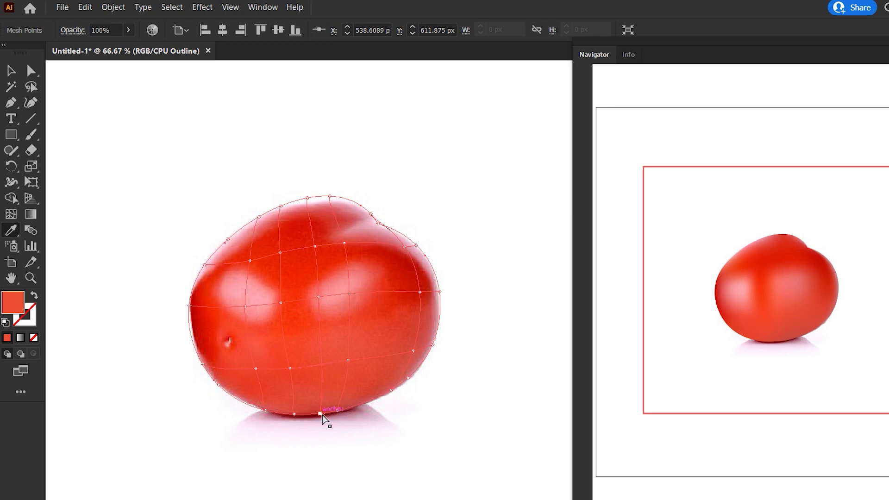
left_click(323, 415)
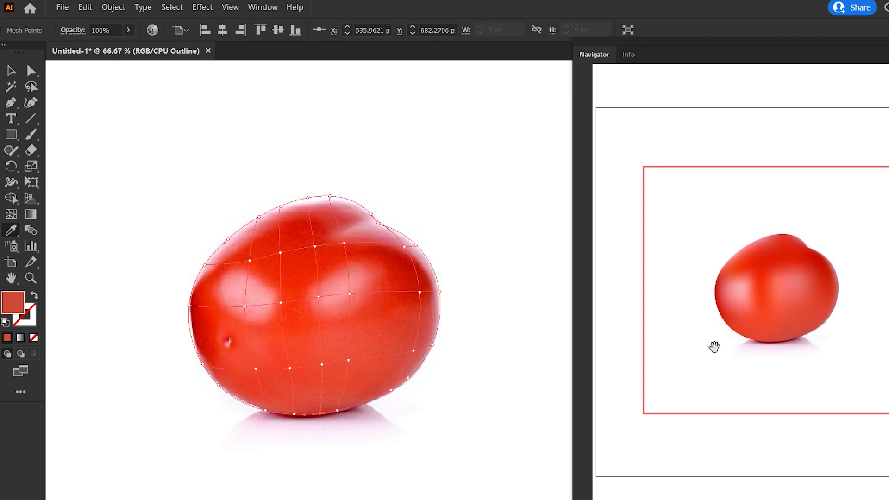
- Switch Layer 2 from outline to preview display and close the floating Navigator
left_click_drag(881, 43, 282, 19)
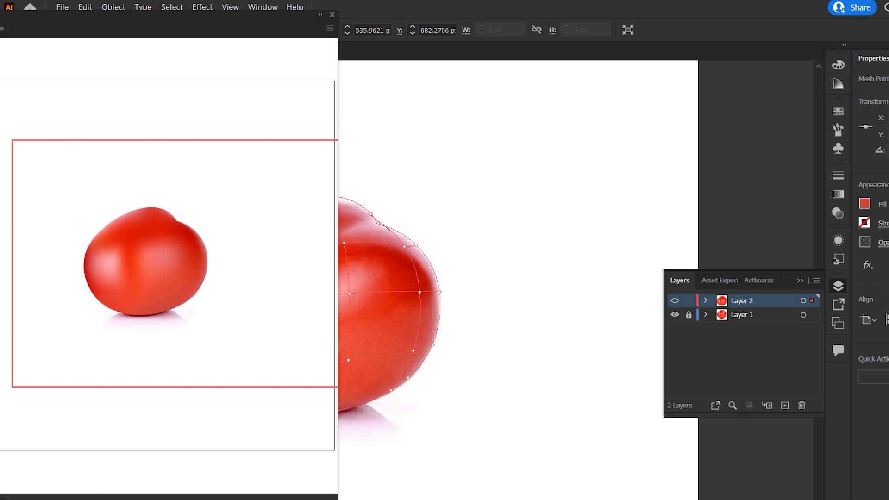
left_click_drag(337, 498, 132, 292)
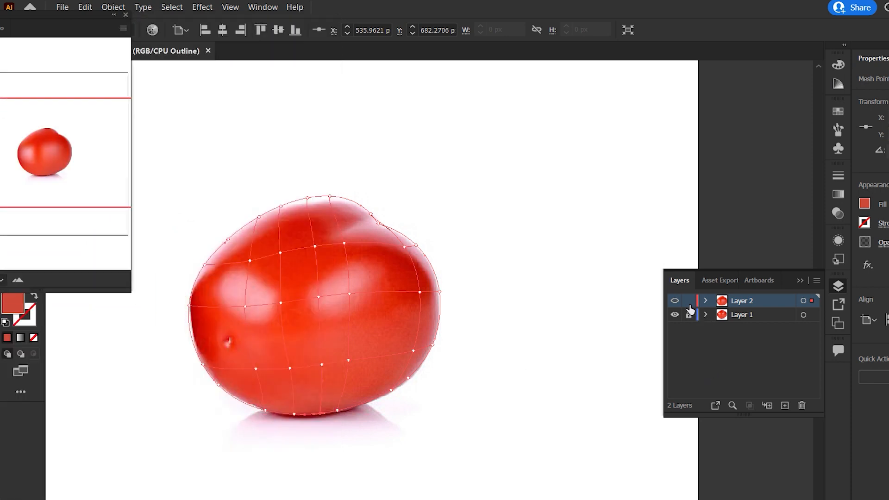
left_click(679, 302, "ctrl")
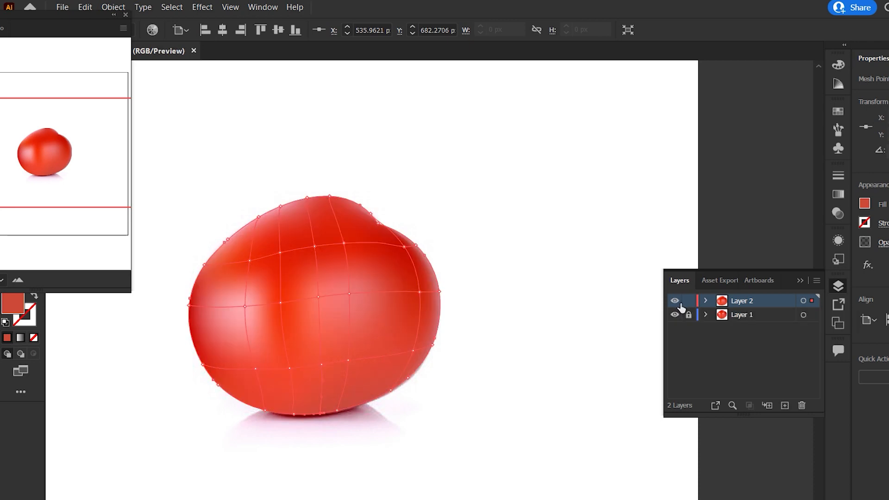
left_click_drag(42, 24, 67, 89)
left_click(150, 86)
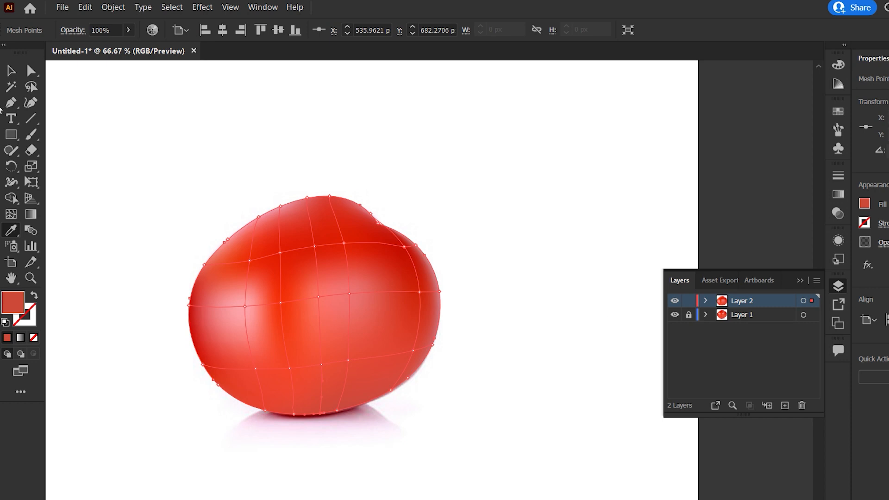
- Move the whole tomato mesh off the photo, place it directly below the original for comparison, and deselect it
left_click(7, 71)
left_click(372, 147)
left_click_drag(313, 312, 522, 224)
key("space")
left_click_drag(446, 426, 324, 426)
left_click_drag(442, 238, 435, 407)
key("space")
left_click_drag(492, 198, 504, 153)
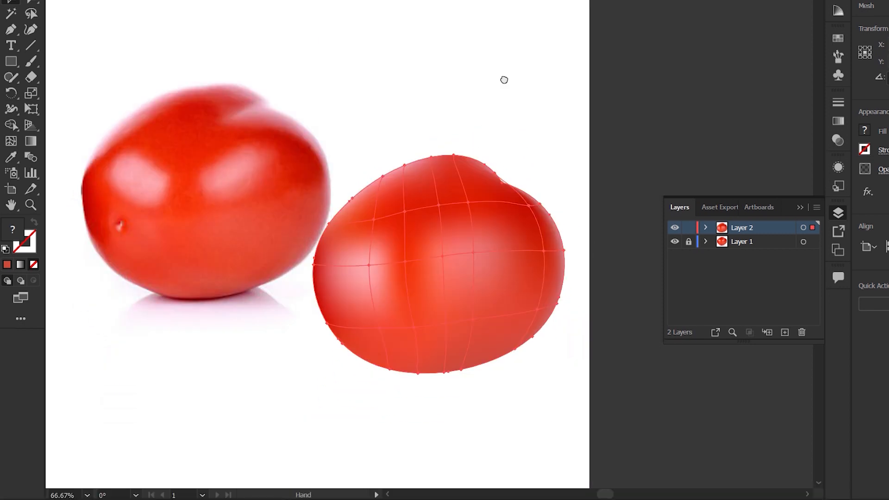
left_click_drag(504, 80, 551, 10)
left_click_drag(505, 234, 290, 441)
key("space")
left_click_drag(470, 324, 582, 312)
scroll(602, 263, "down", 1)
key("space")
left_click_drag(472, 371, 450, 363)
left_click(565, 203)
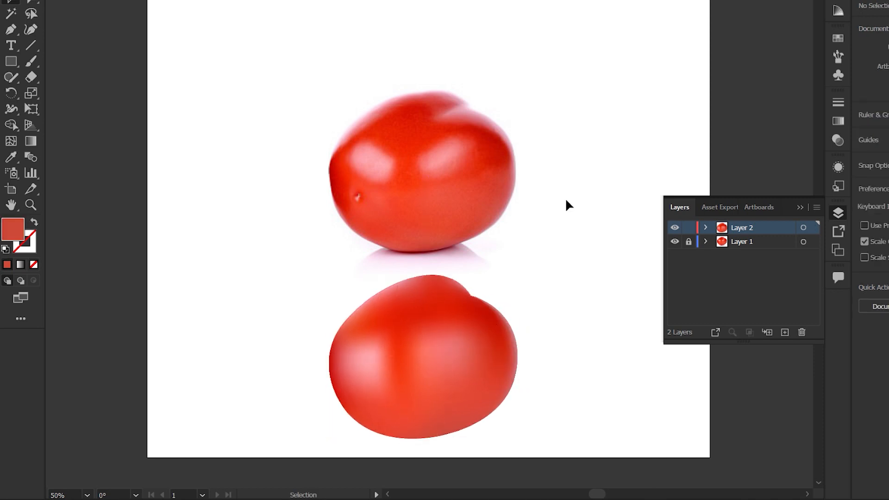